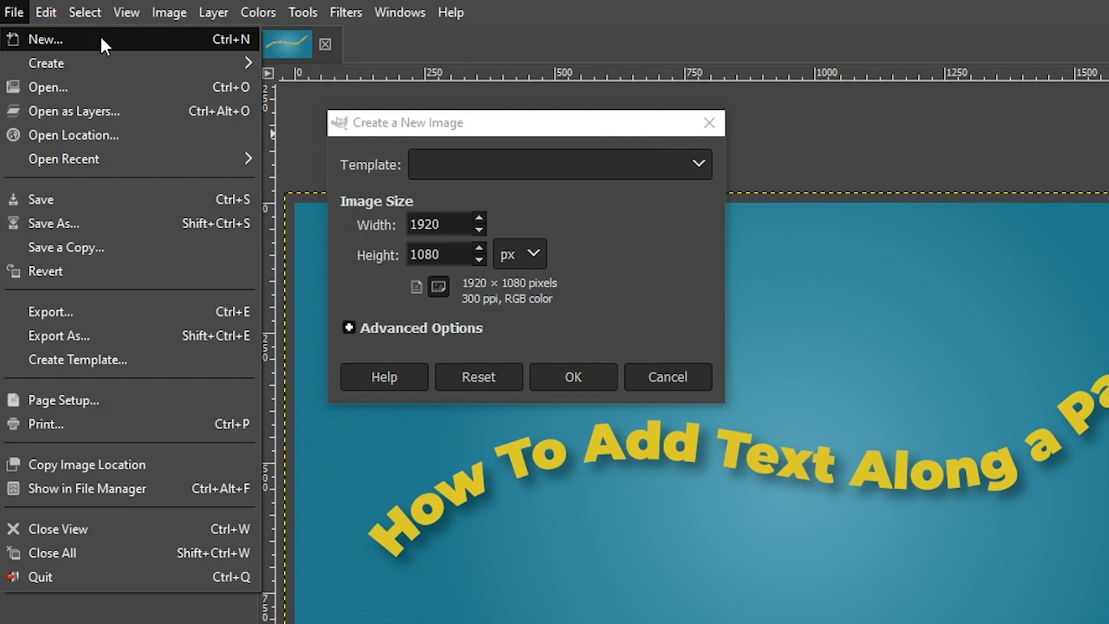
Create a new image 1920 px wide and 1080 px high at 300 pixels/in resolution.
click(435, 118)
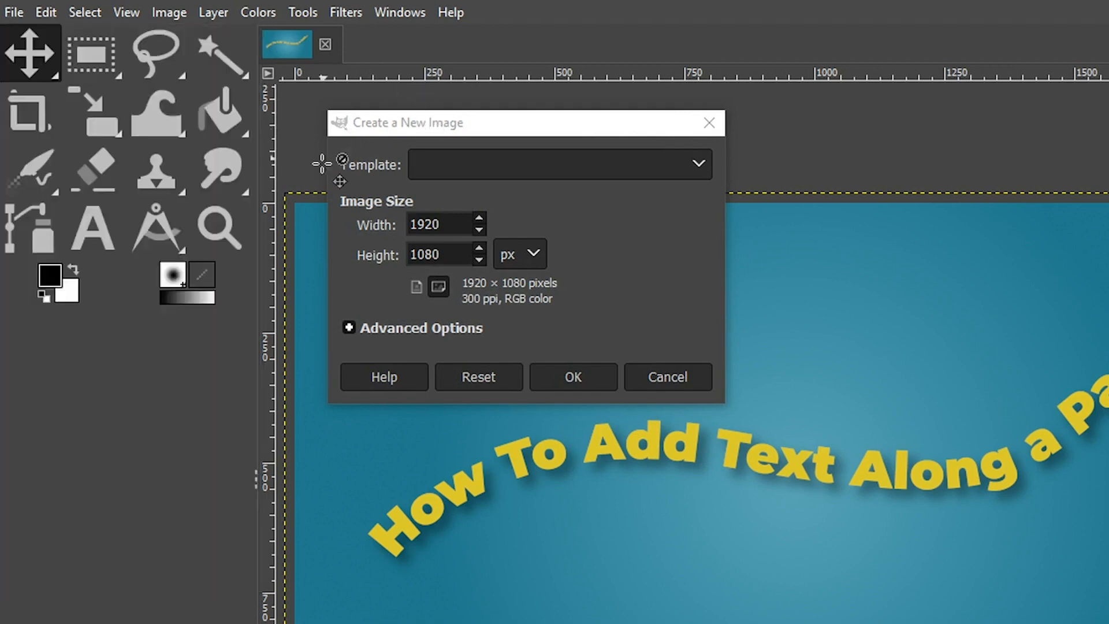
click(460, 227)
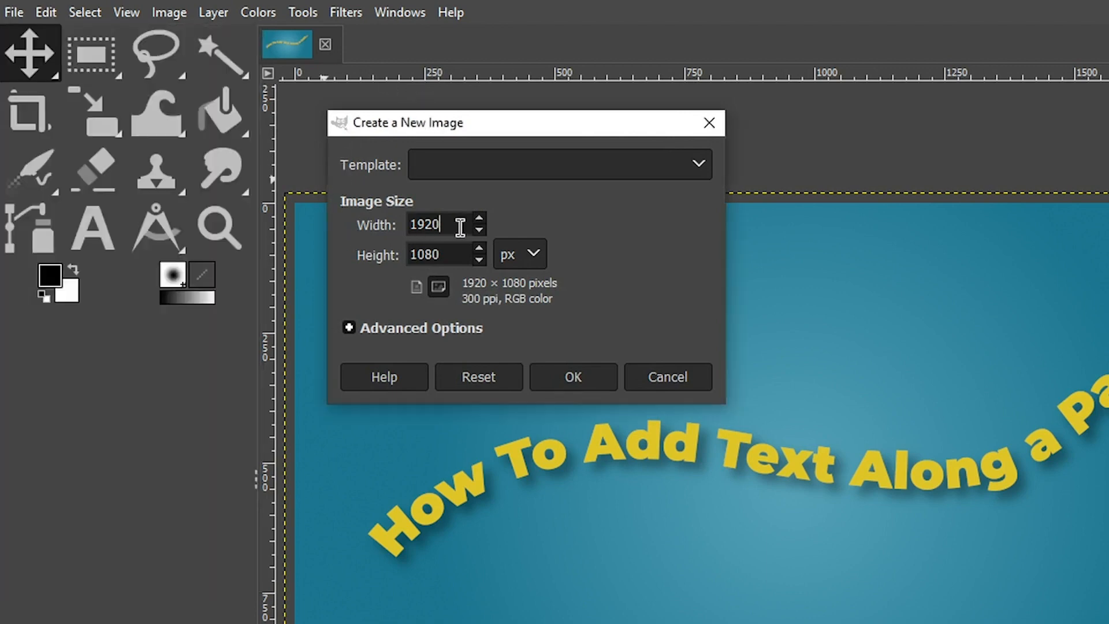
click(459, 251)
click(376, 324)
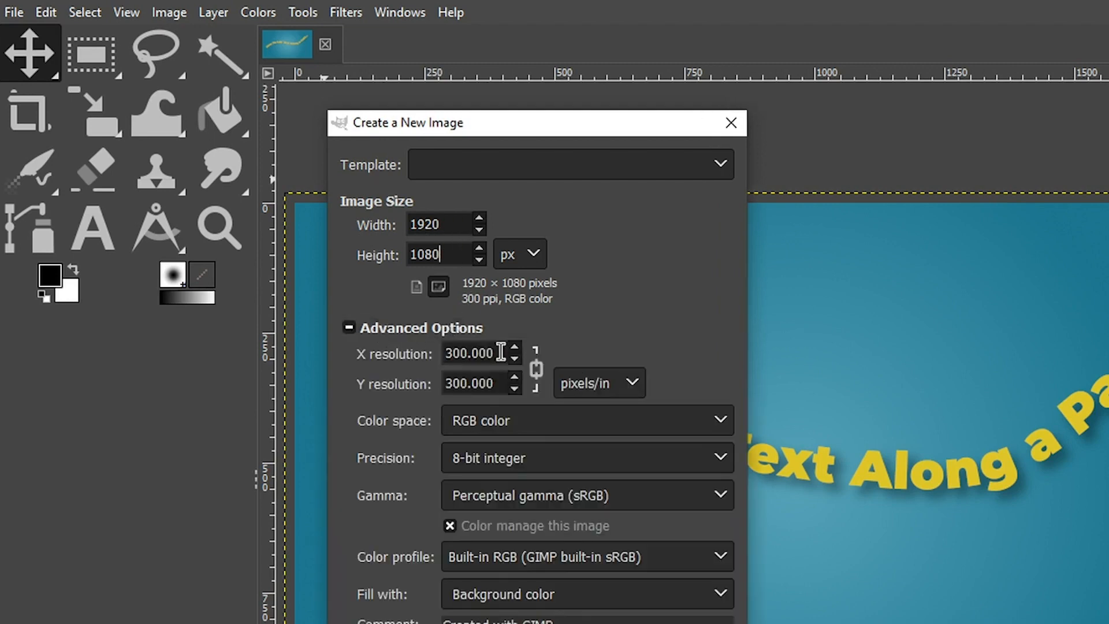
drag(493, 352, 436, 353)
click(464, 354)
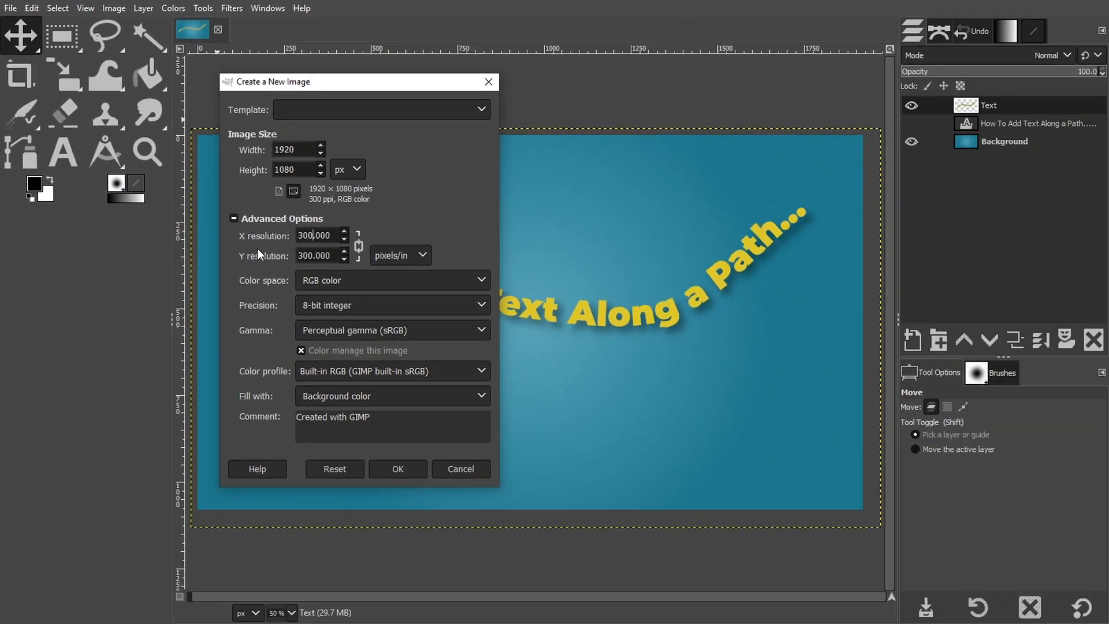
click(399, 468)
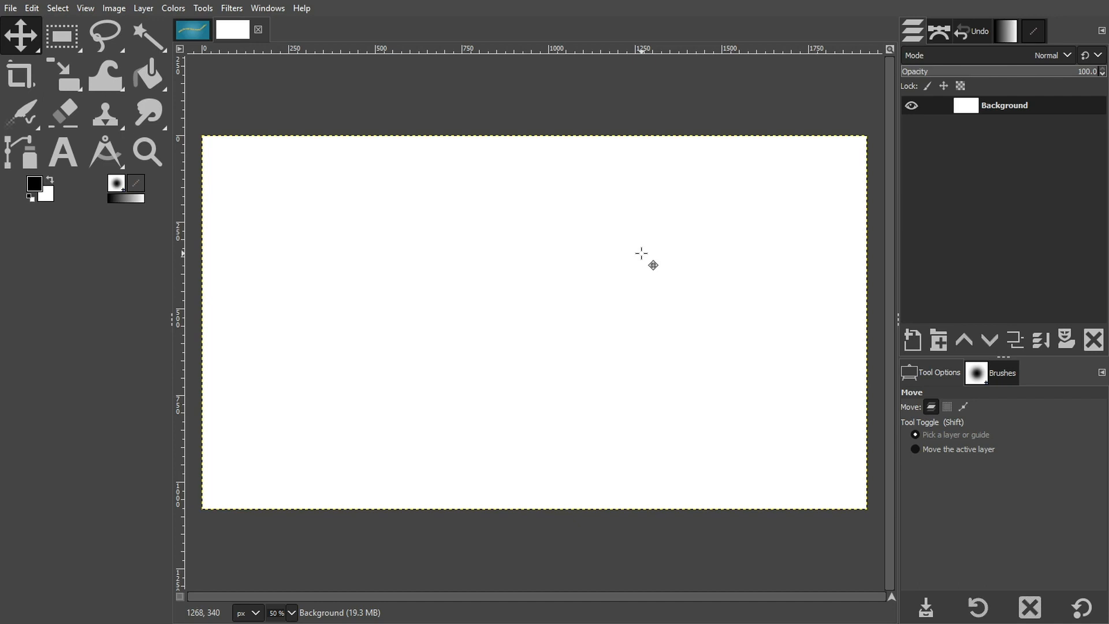
View the finished curved-text example image and return to the blank image.
click(192, 30)
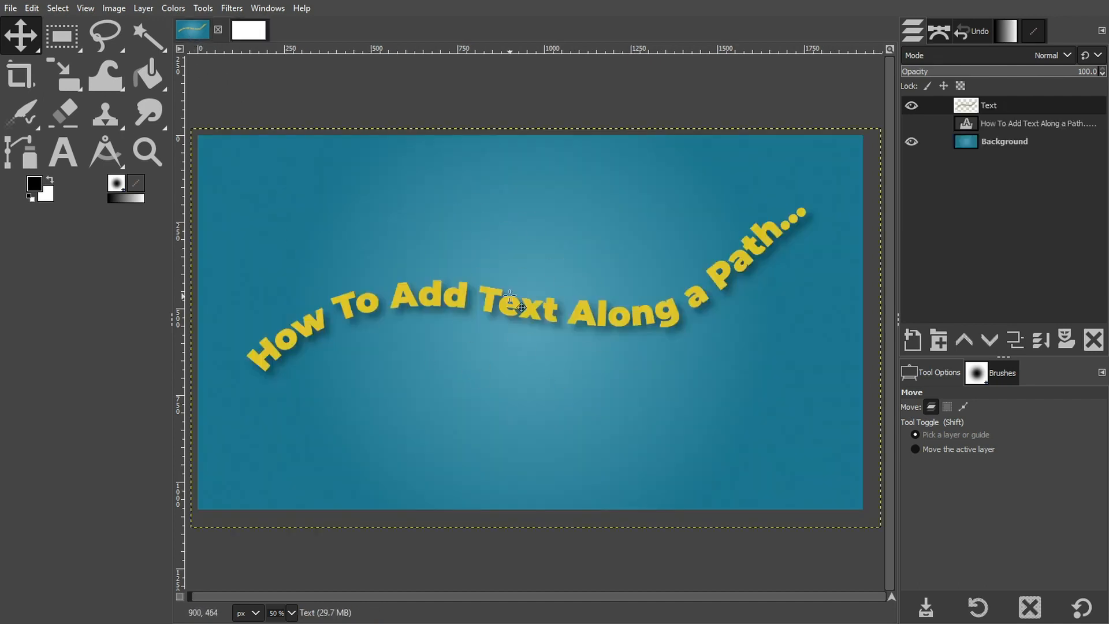
click(248, 32)
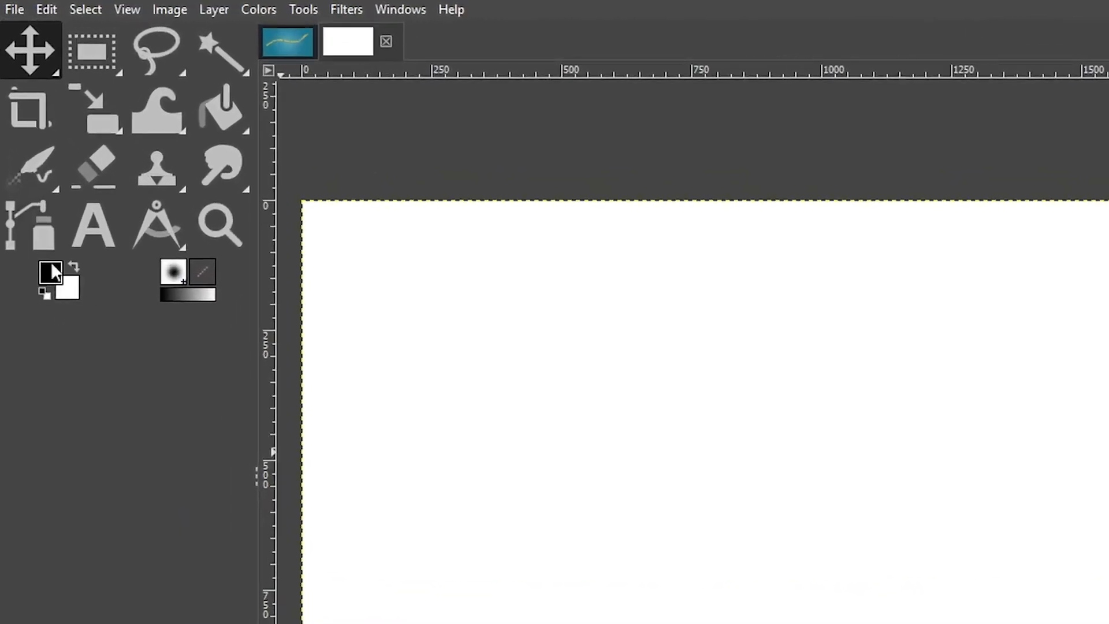
Set the foreground color to the blue 3495bf.
click(50, 273)
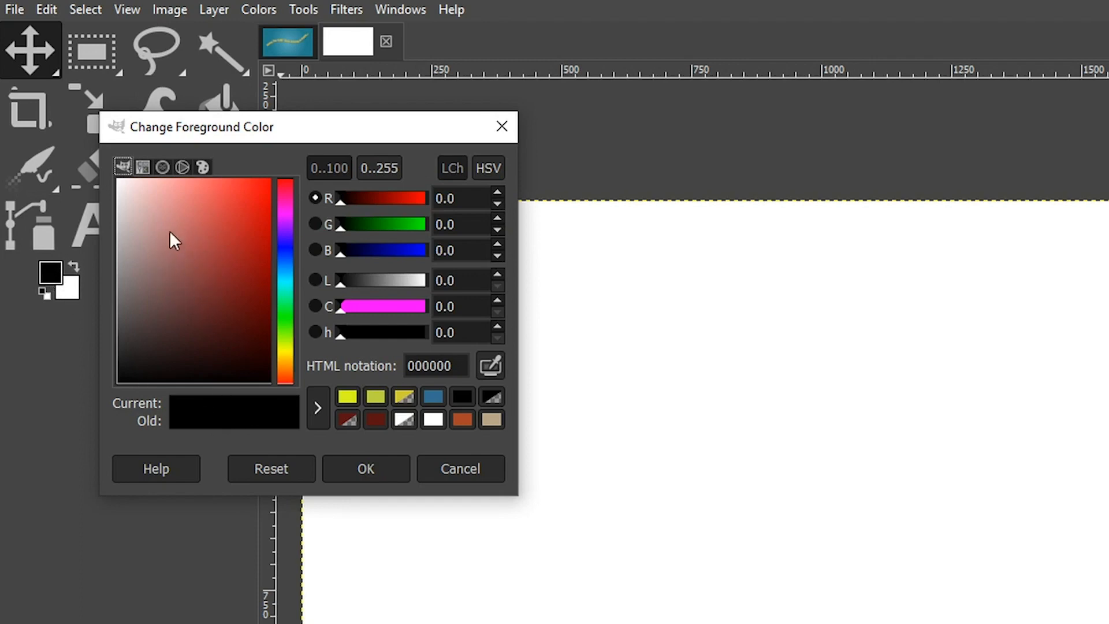
click(285, 270)
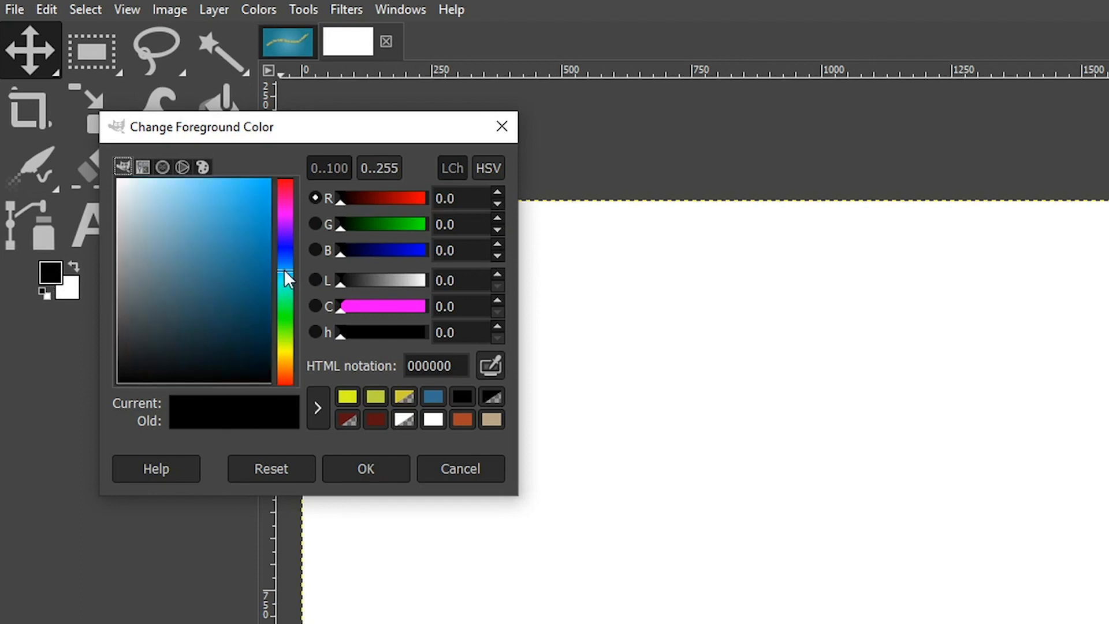
click(228, 230)
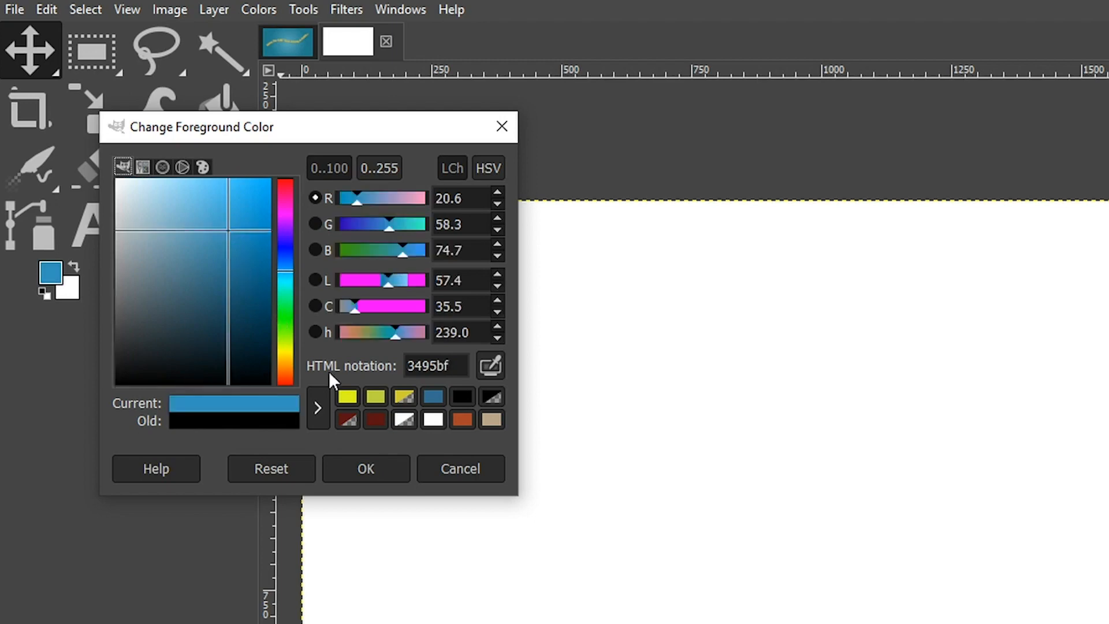
click(449, 365)
double_click(451, 365)
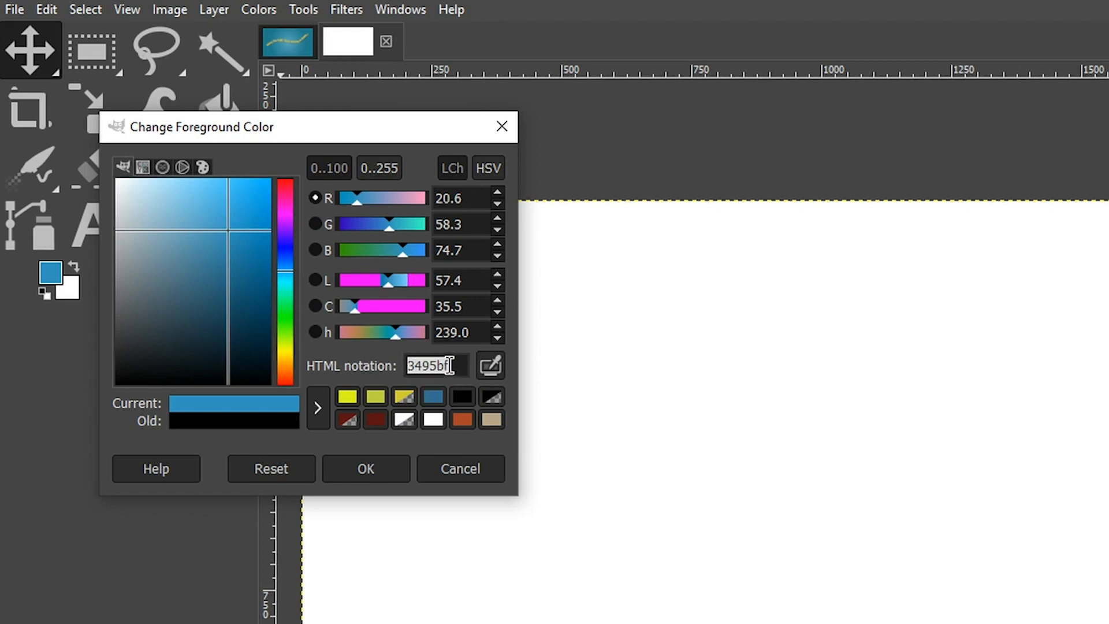
click(448, 373)
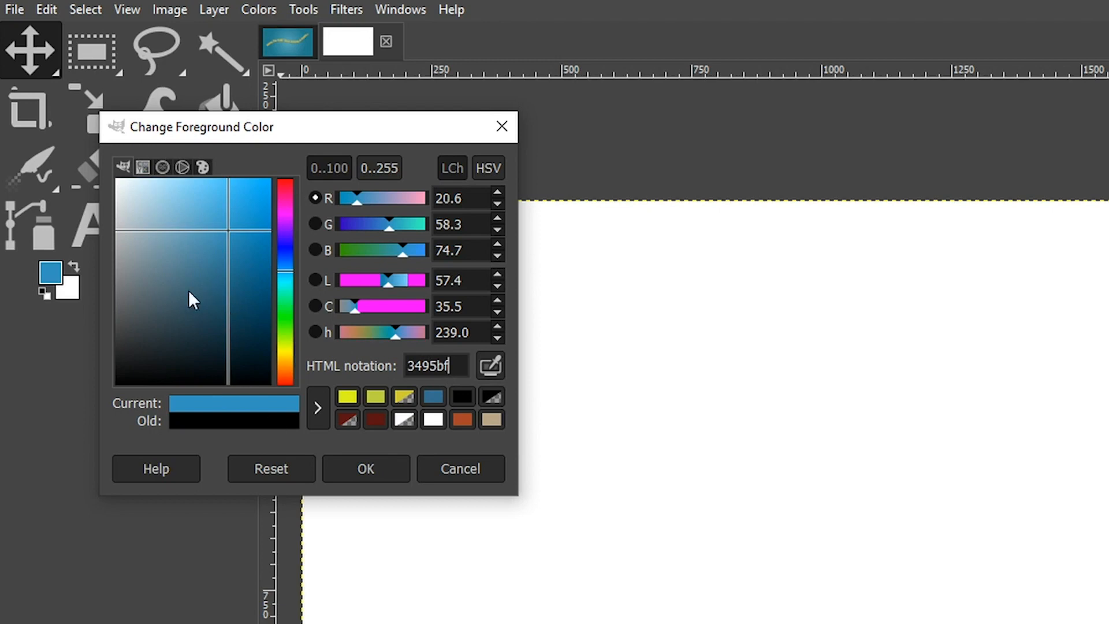
Set the background color to the darker blue from the recently used colors.
click(71, 283)
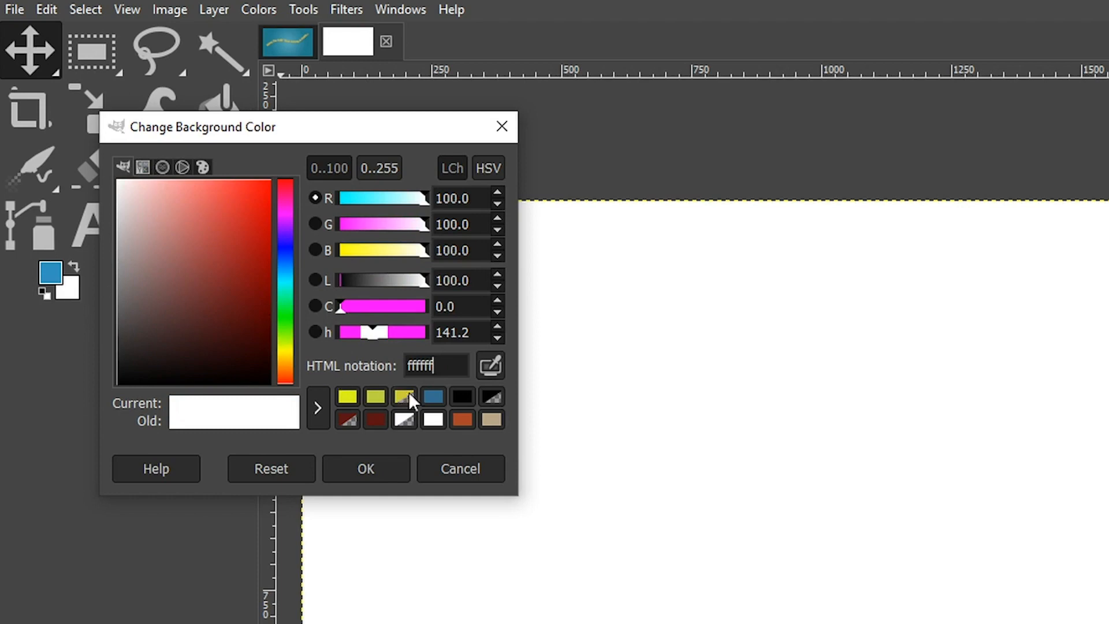
click(433, 396)
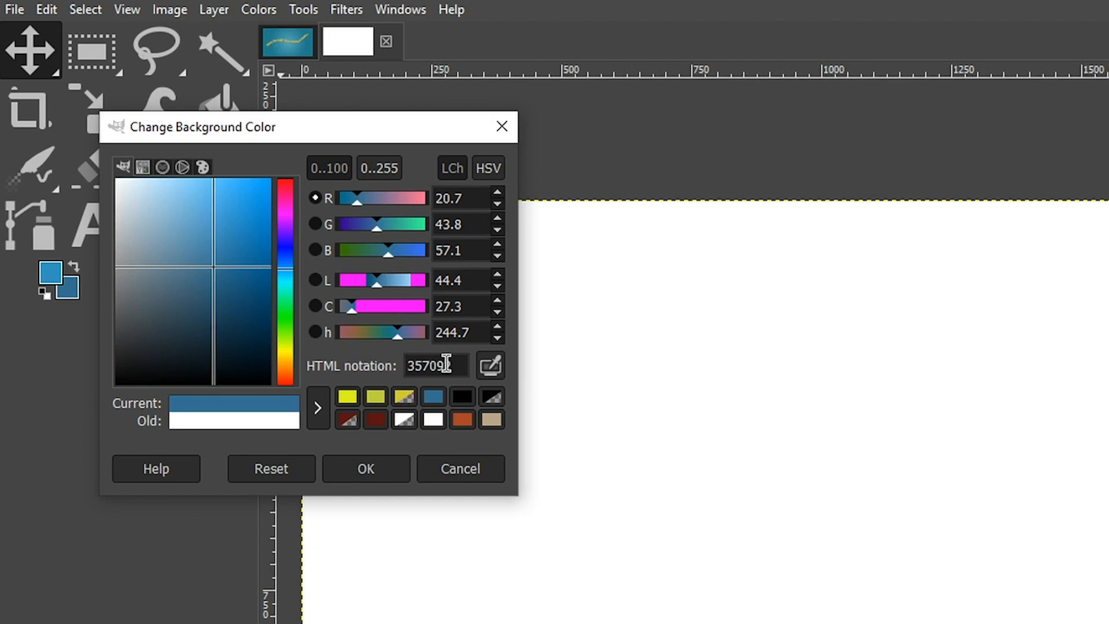
click(374, 465)
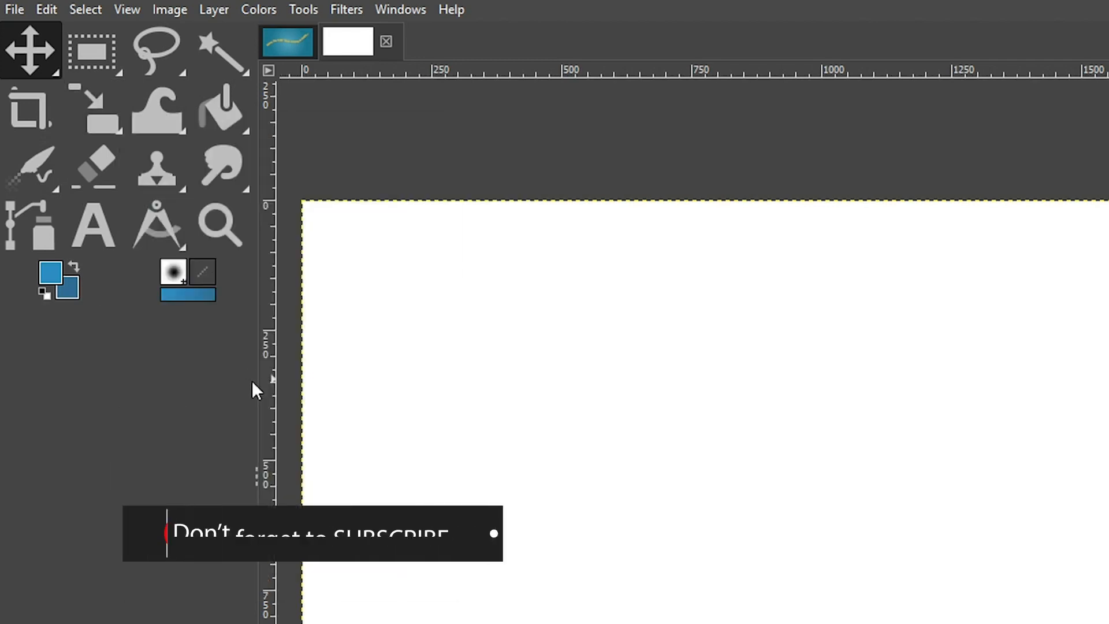
Narrow the toolbox slightly and activate the Gradient tool.
drag(252, 379, 246, 421)
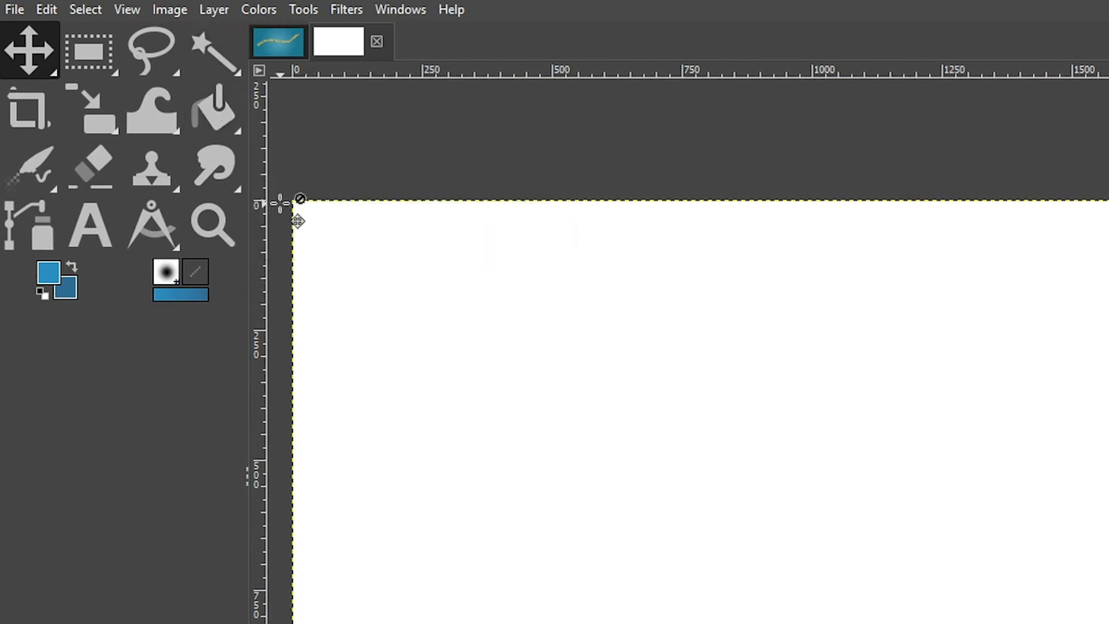
click(228, 121)
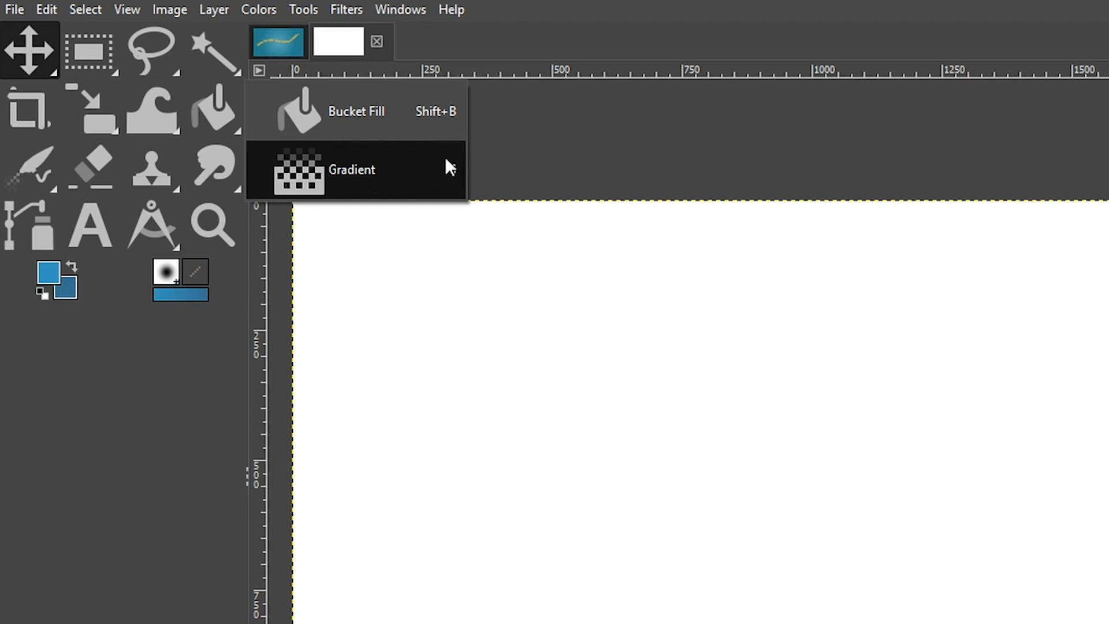
click(448, 176)
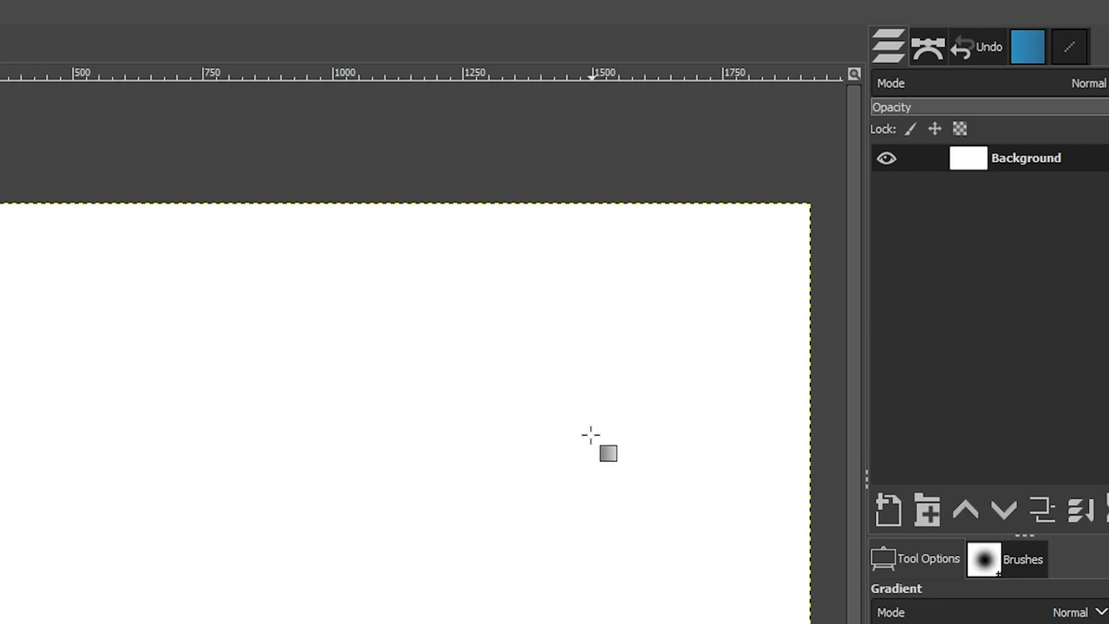
Show the available gradients and choose the FG to BG (RGB) gradient.
click(1027, 50)
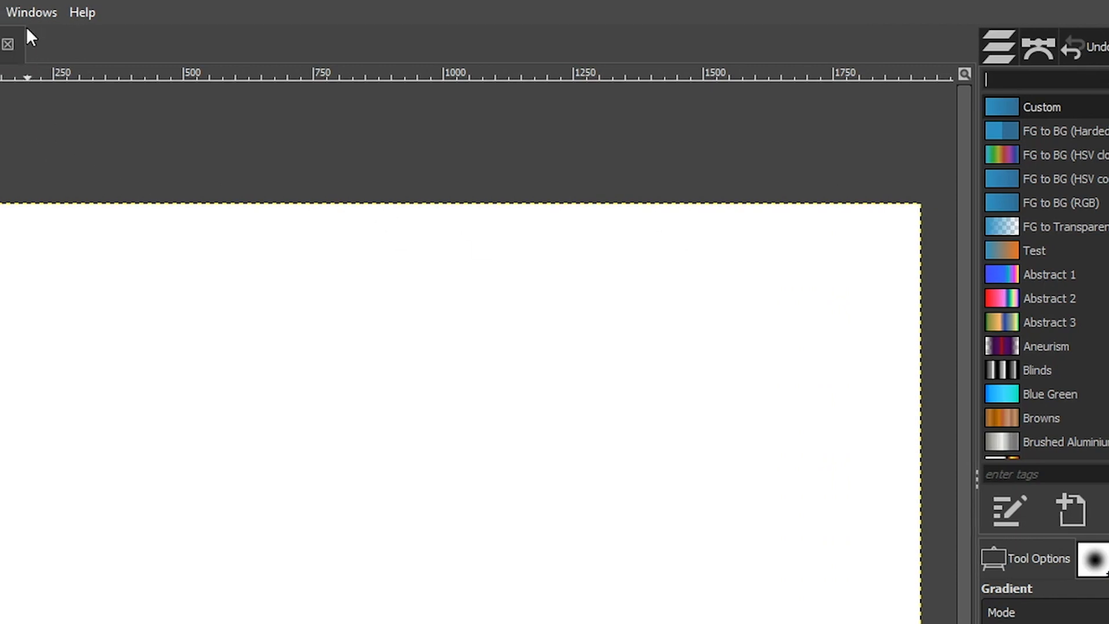
click(29, 11)
mouse_move(63, 65)
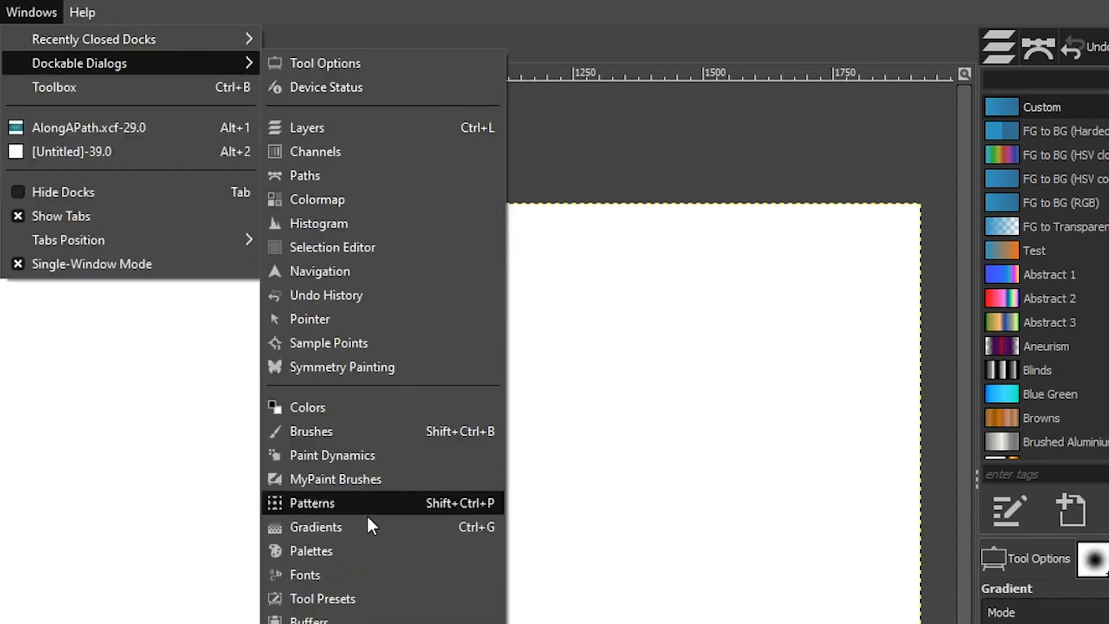
click(346, 526)
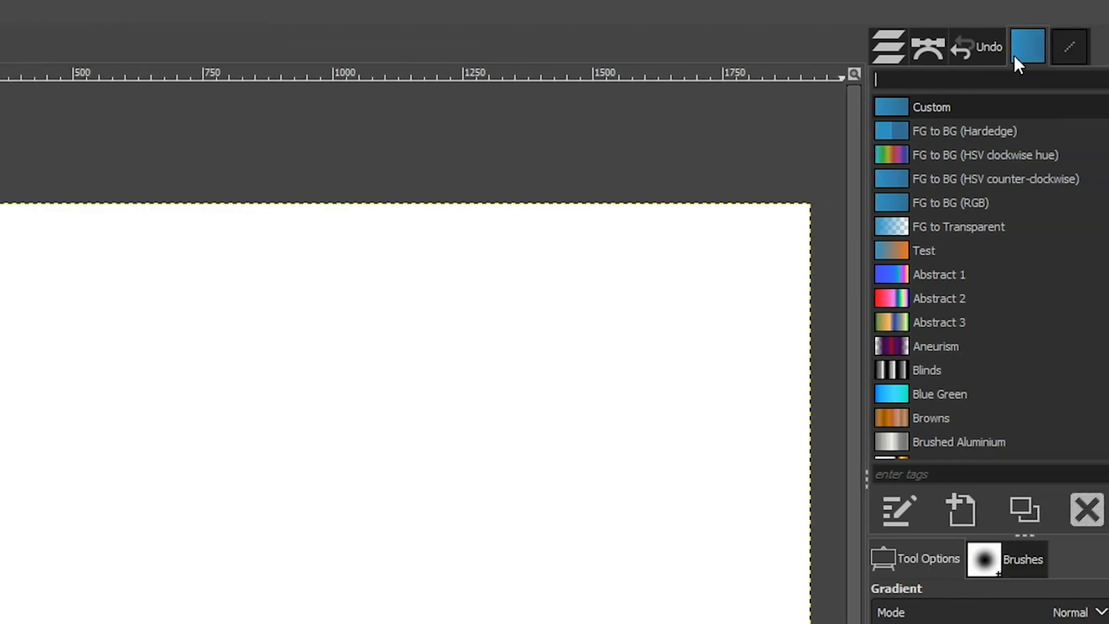
click(922, 204)
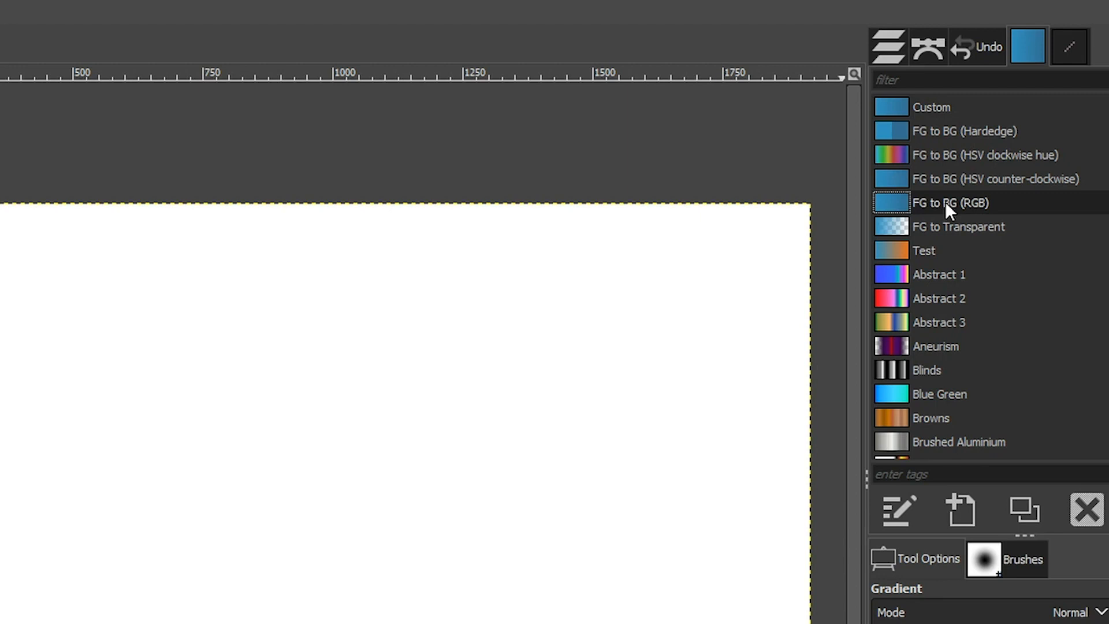
click(926, 131)
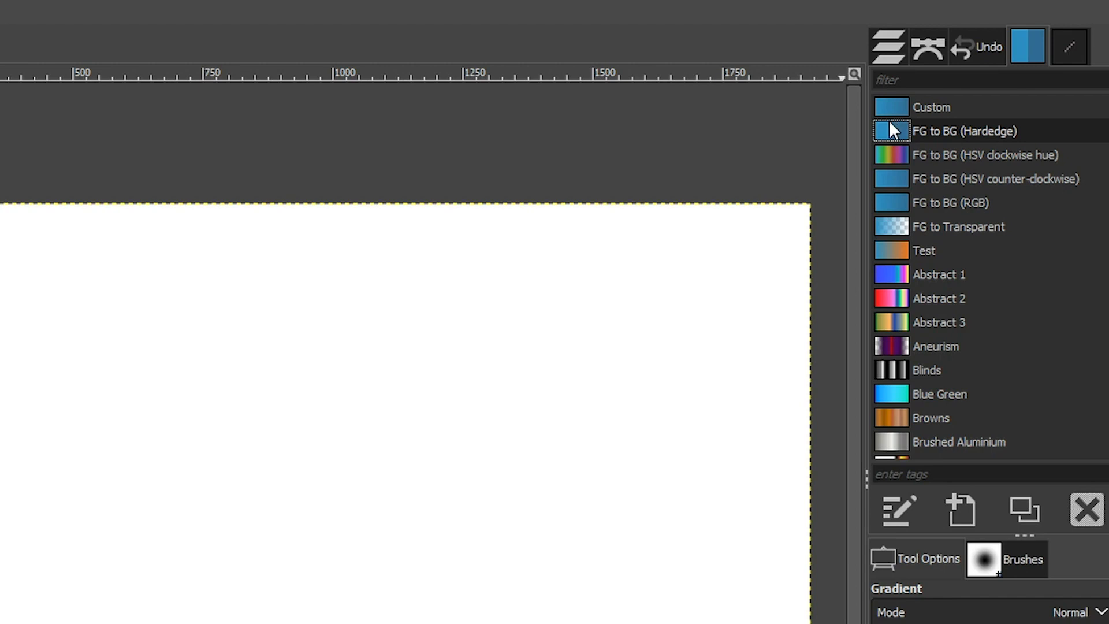
click(895, 204)
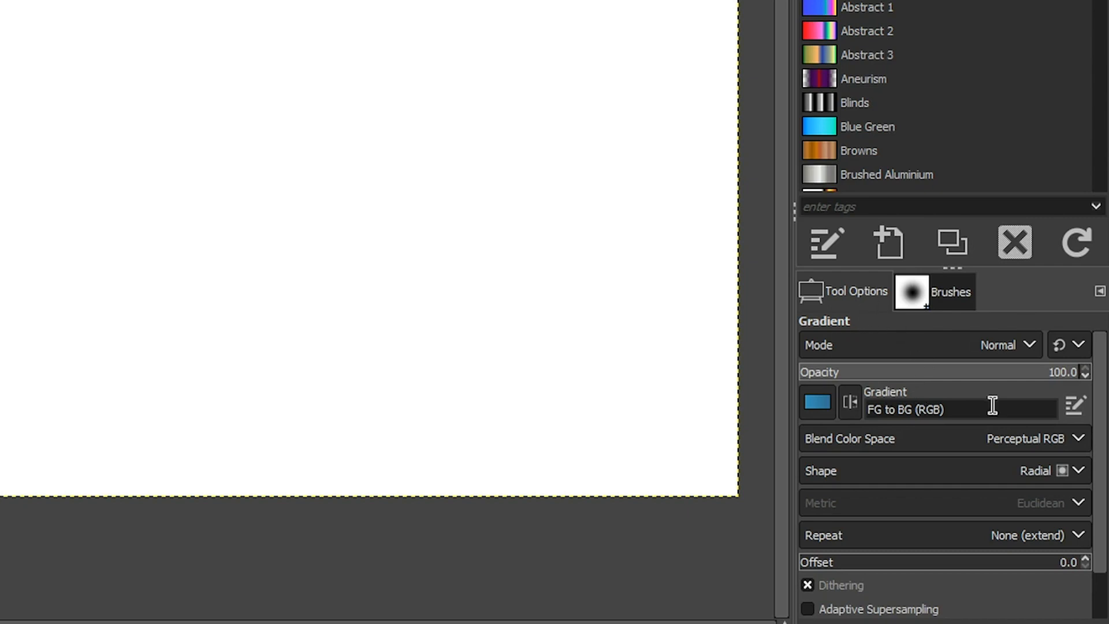
Set the gradient shape to Radial.
click(1040, 470)
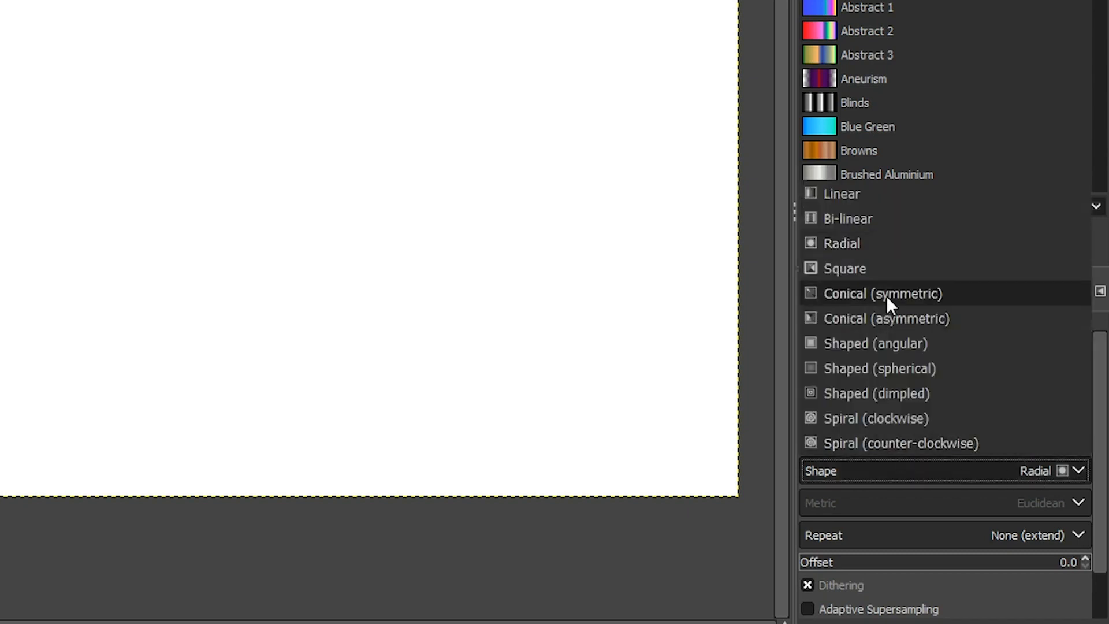
click(861, 242)
click(1025, 469)
click(854, 241)
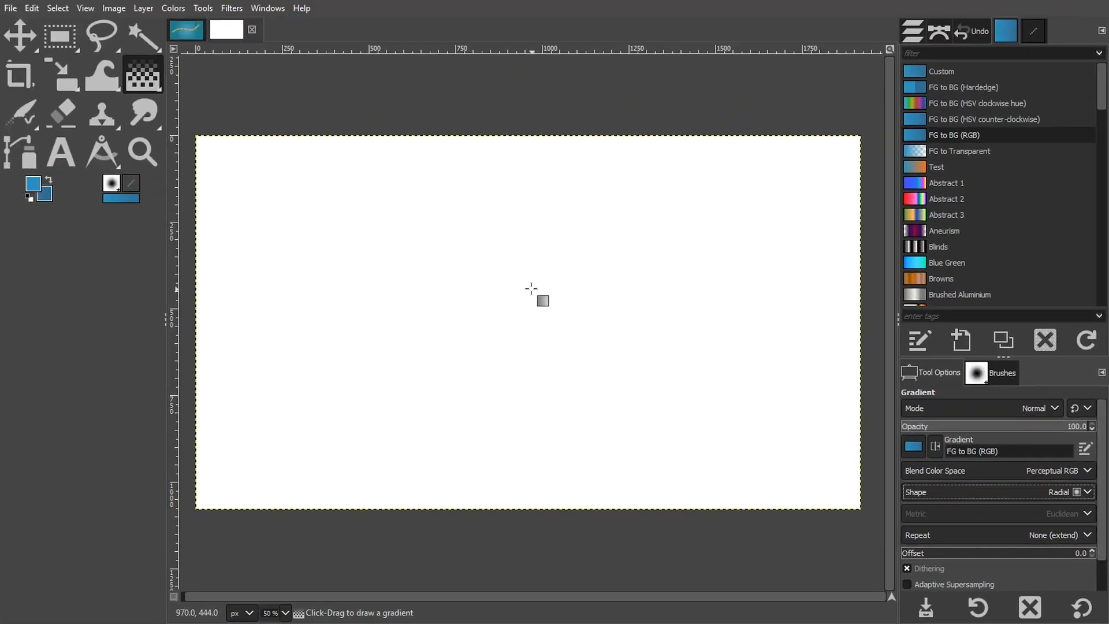
Draw the gradient from the upper middle of the canvas toward the lower right, extending its end point to Y 696 px.
drag(140, 105, 235, 151)
drag(552, 287, 731, 366)
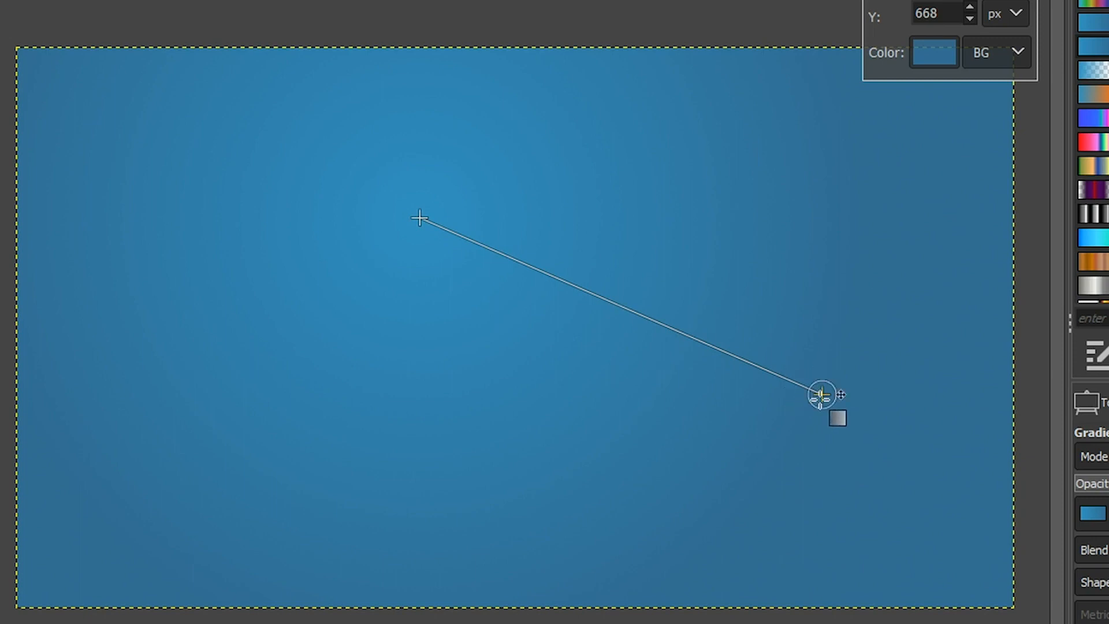
drag(823, 395, 874, 408)
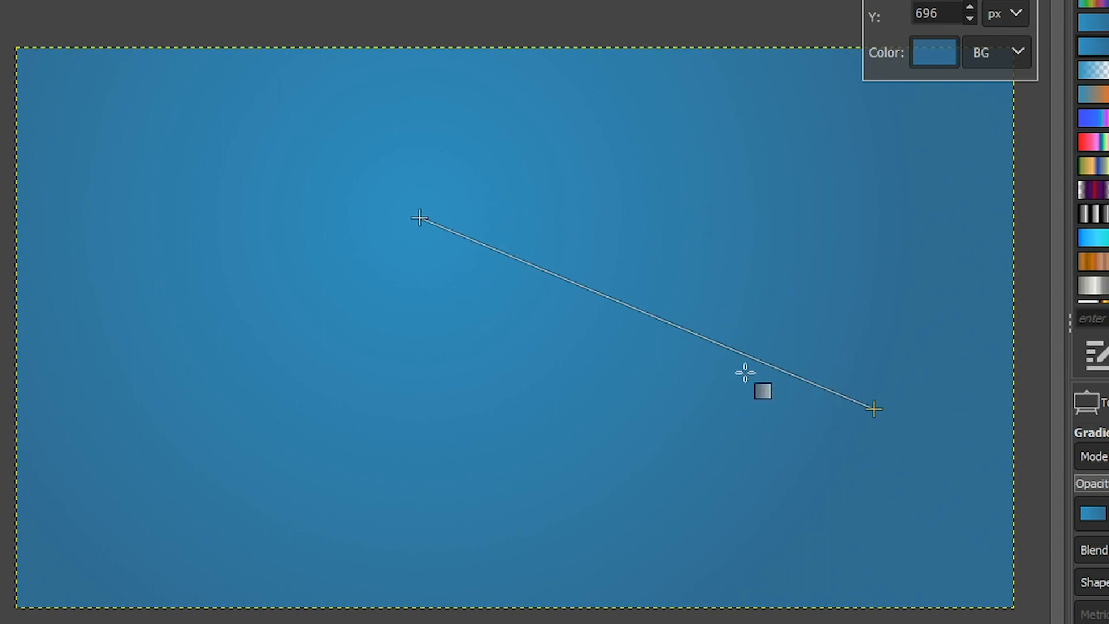
Adjust the gradient's midpoint to position 49.51 along the line and apply the gradient to the background.
click(649, 313)
drag(648, 314, 838, 398)
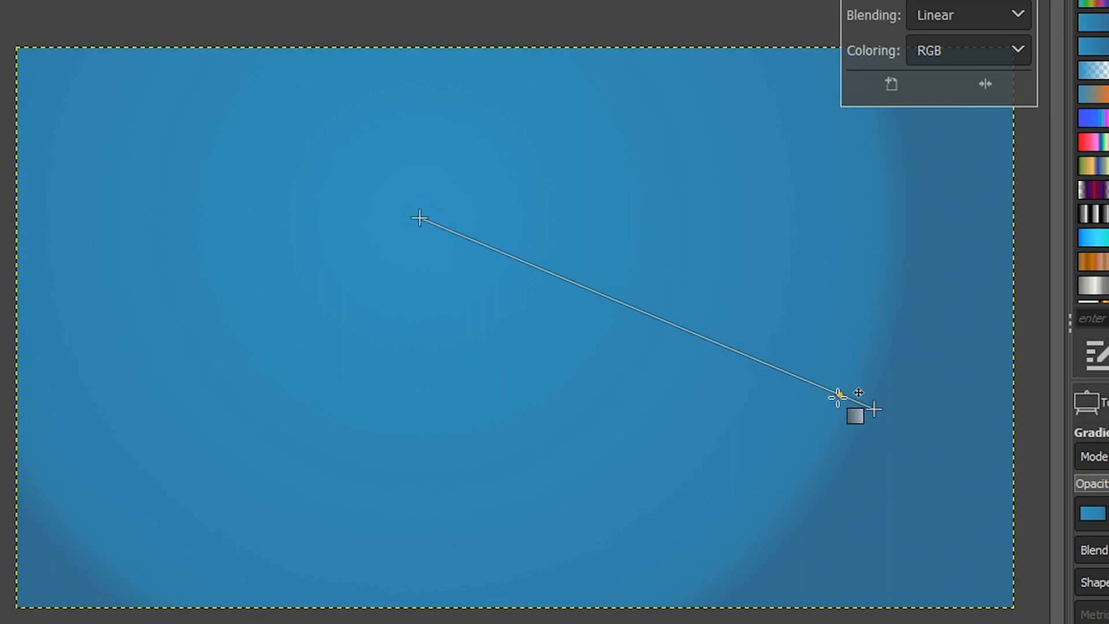
drag(838, 396, 631, 306)
drag(632, 385, 644, 391)
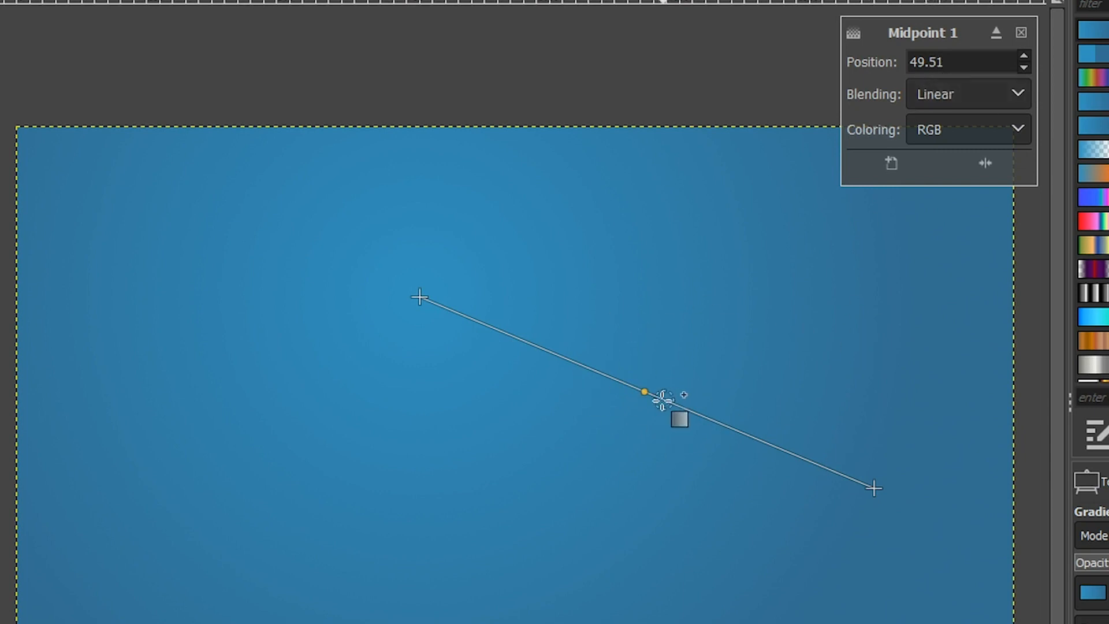
key(Return)
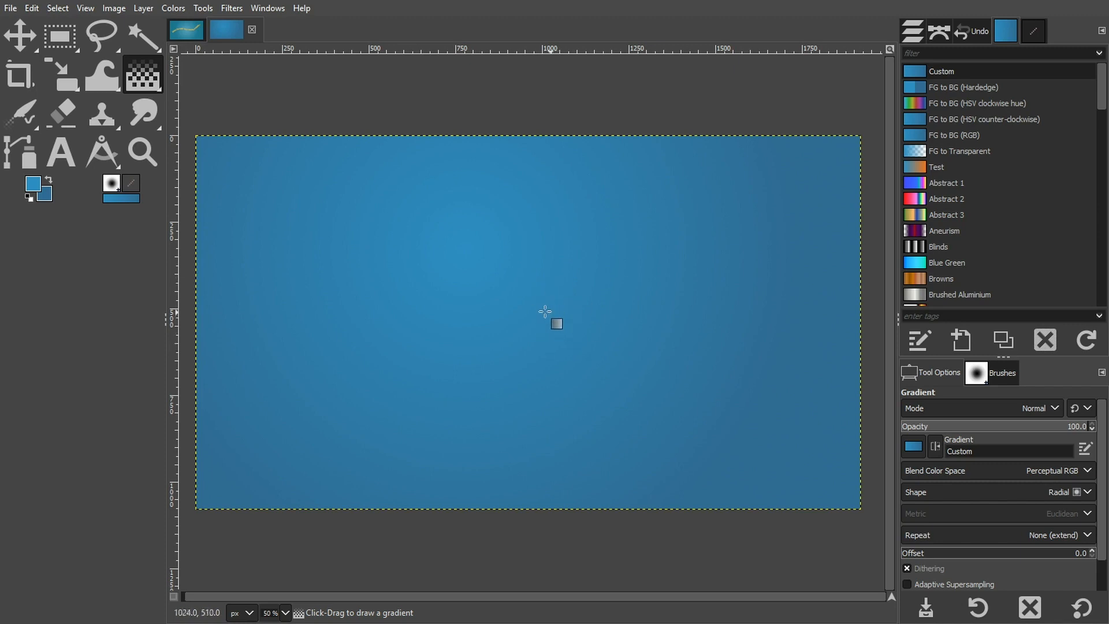
Add a horizontal guide at 50% of the image height and turn on the display of guides.
click(117, 8)
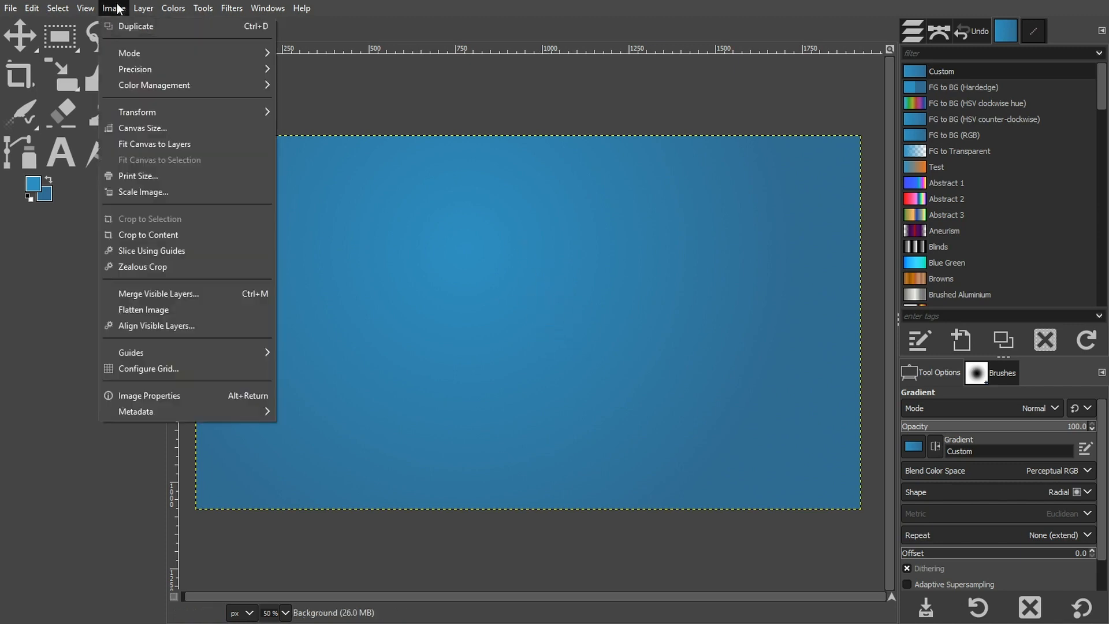
mouse_move(179, 353)
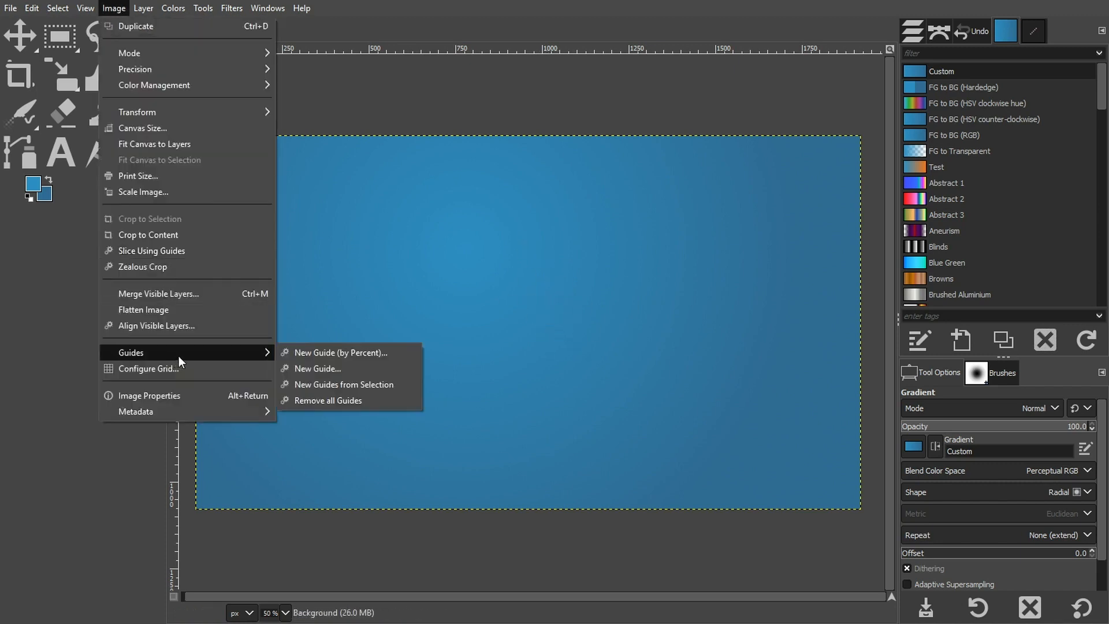
click(305, 352)
click(530, 284)
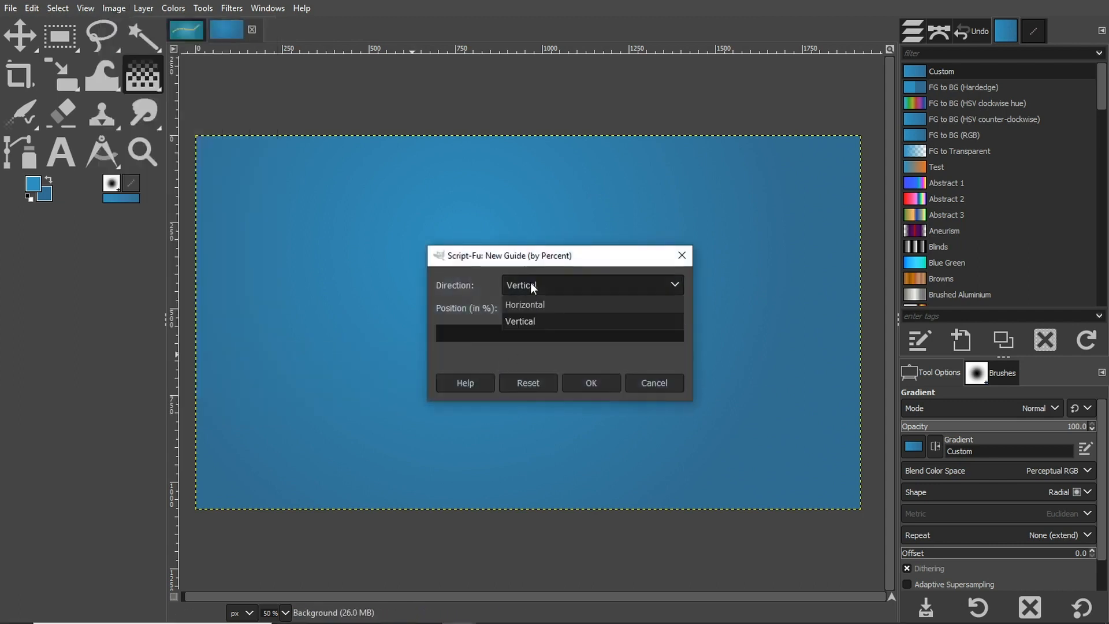
click(552, 307)
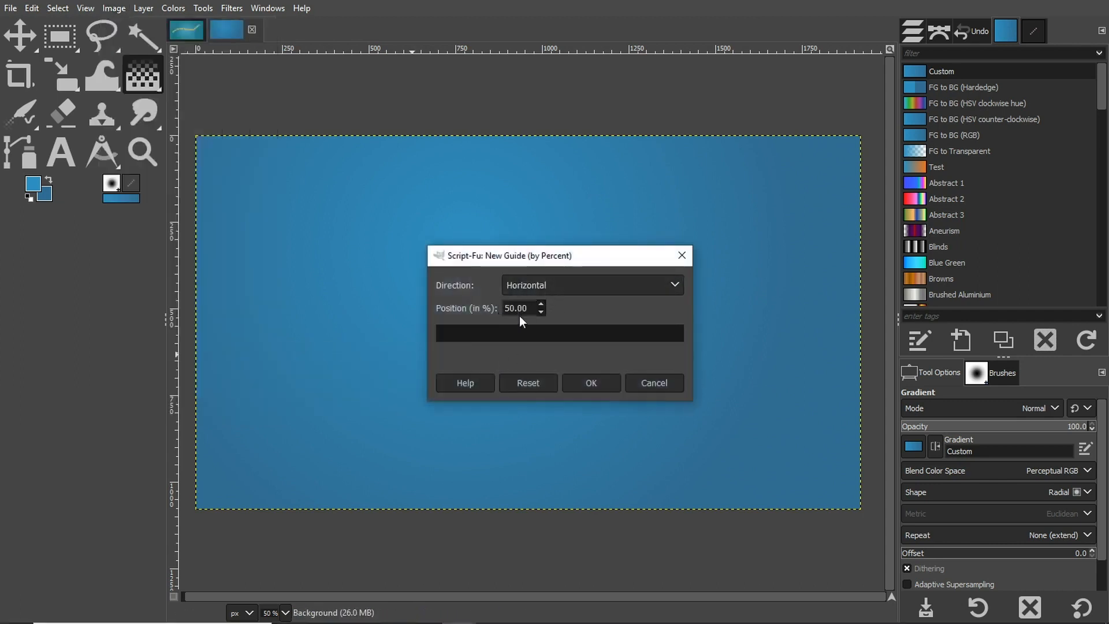
click(586, 378)
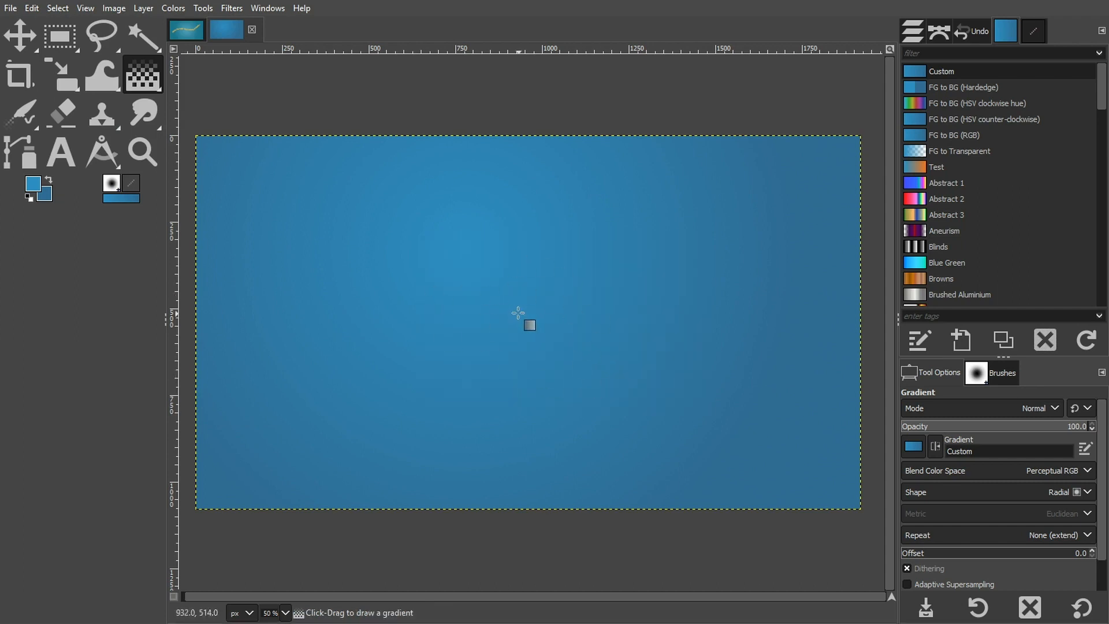
click(86, 8)
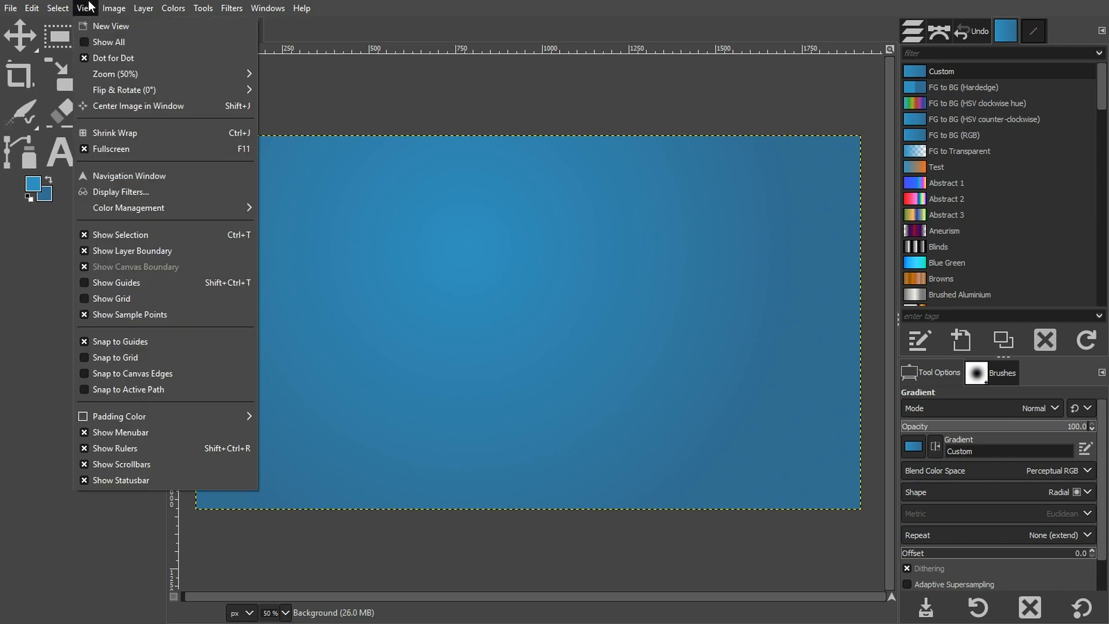
click(128, 283)
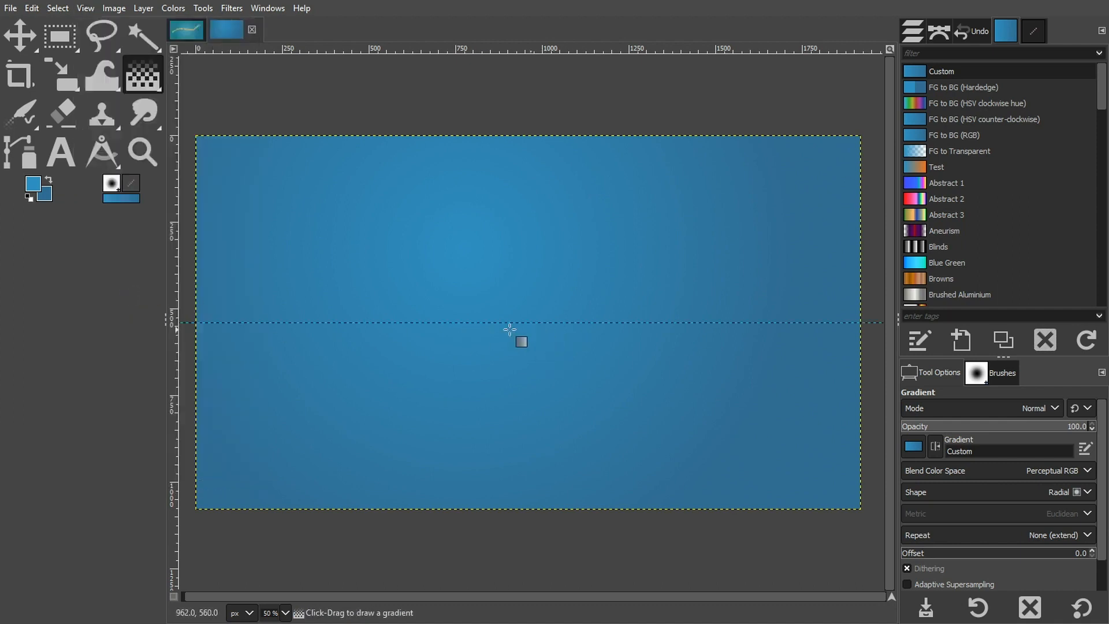
Add a vertical guide at 50% of the image width.
click(114, 8)
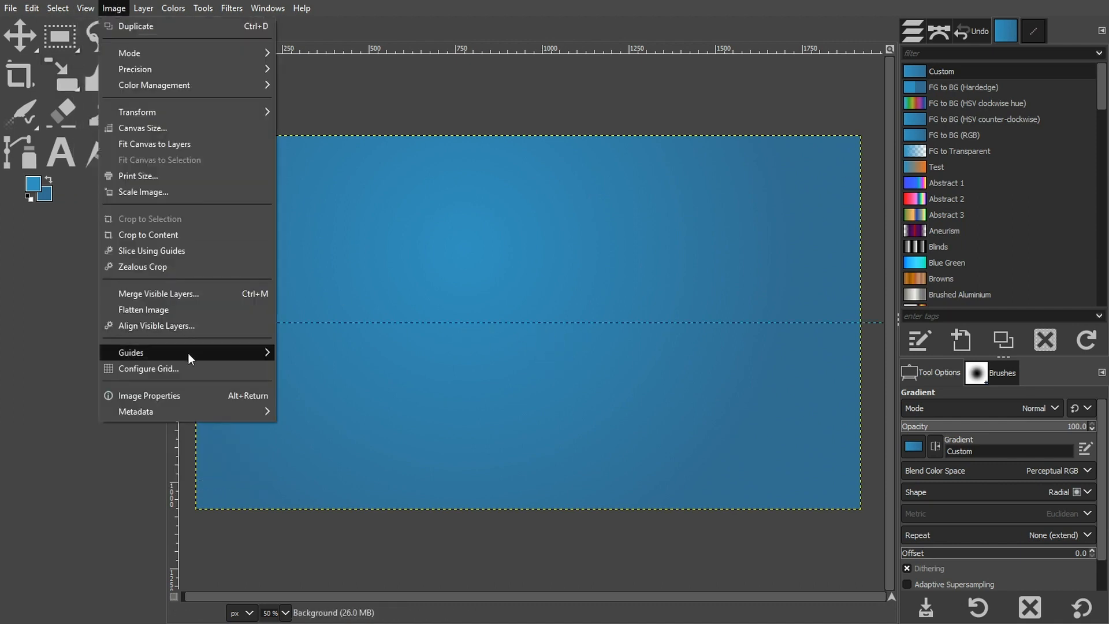
mouse_move(189, 353)
click(353, 353)
click(558, 286)
click(559, 320)
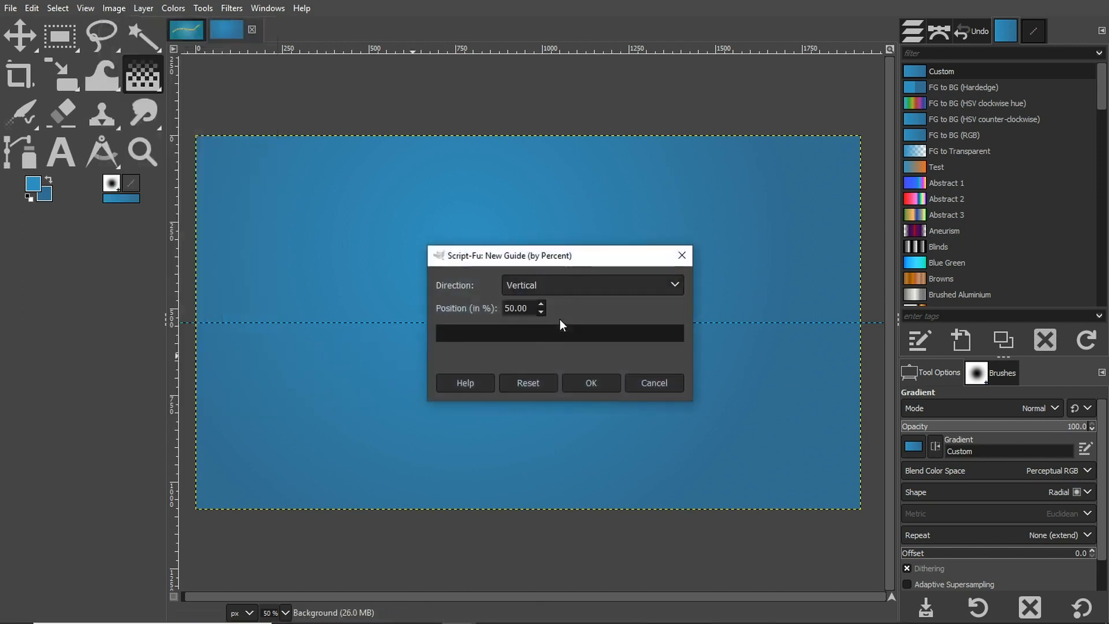
click(589, 383)
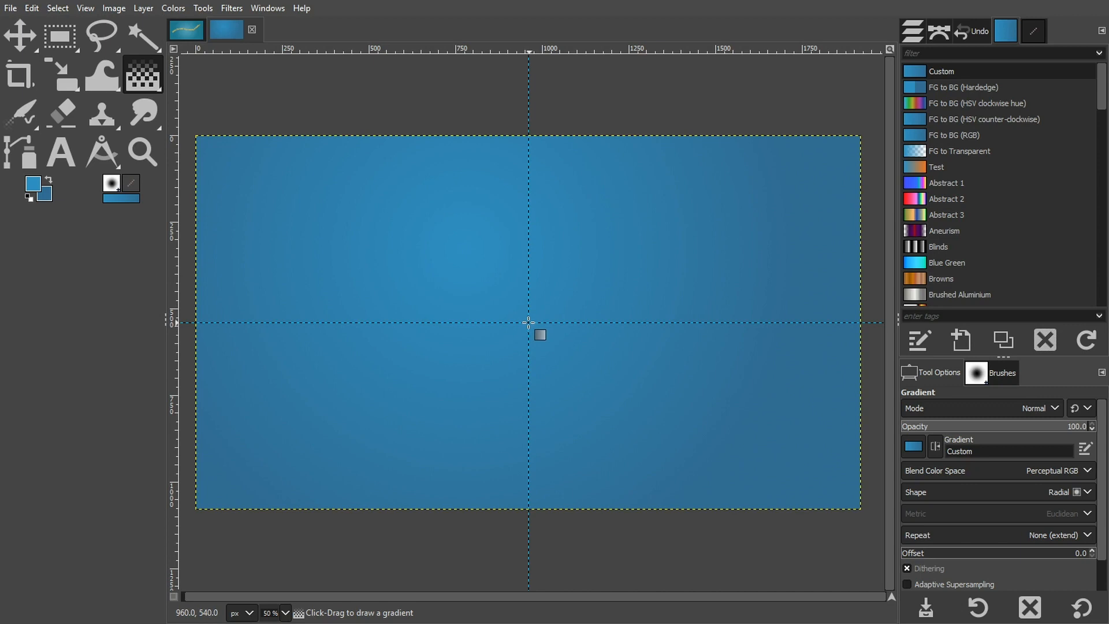
Draw a radial gradient from the guide intersection at the canvas centre to about X 1778, Y 980 px near the lower-right corner.
drag(529, 323, 812, 474)
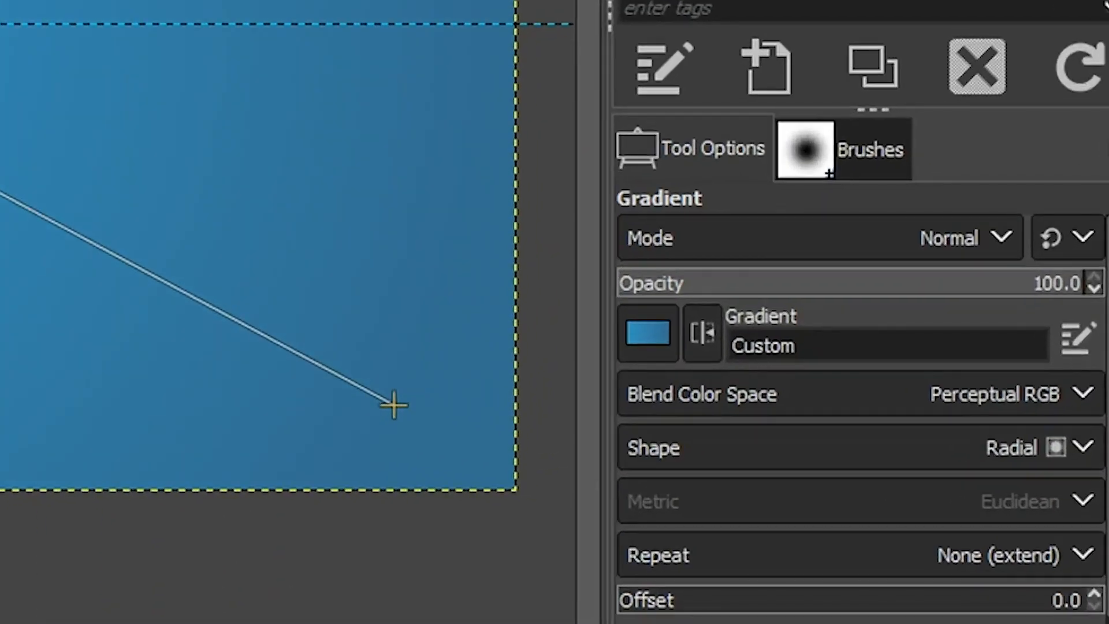
Try reversing the gradient's colour direction and switch it back to the original order.
click(706, 330)
click(706, 329)
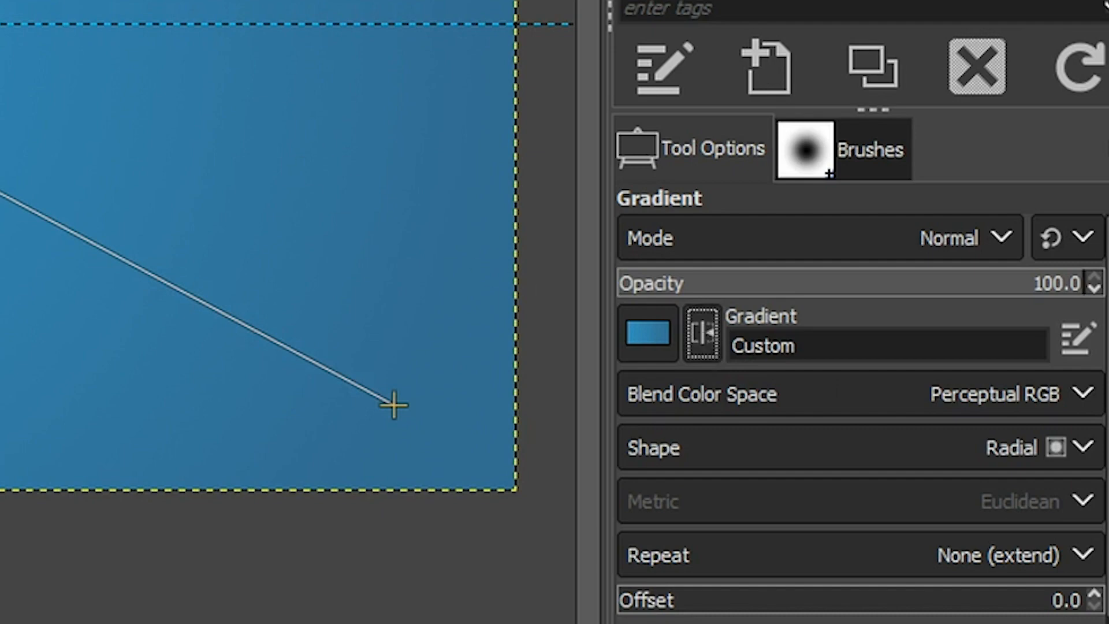
click(703, 333)
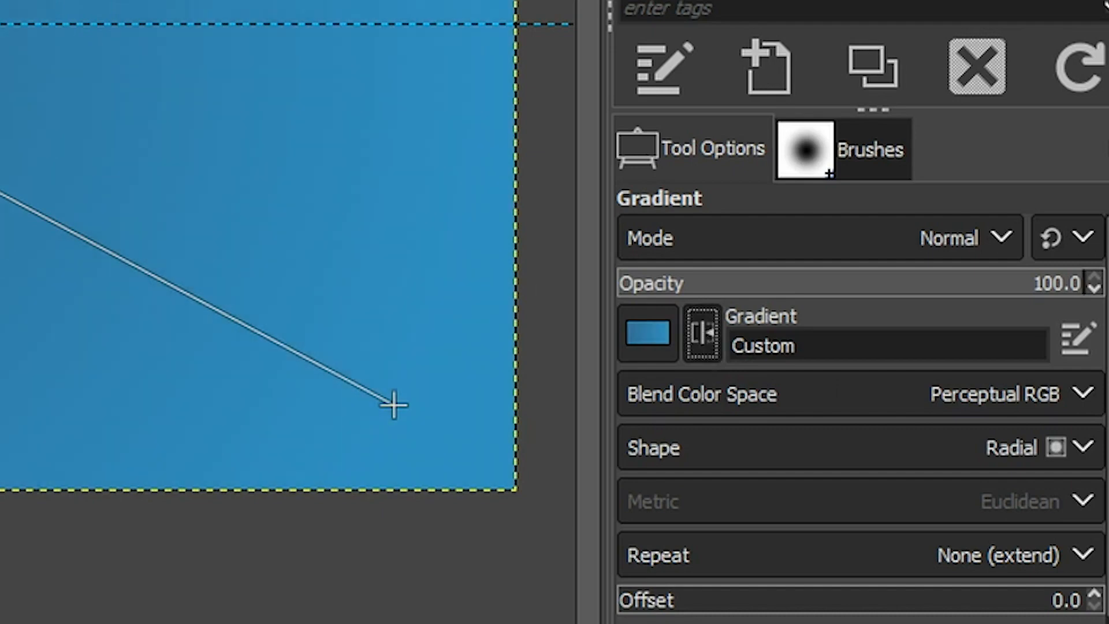
click(703, 333)
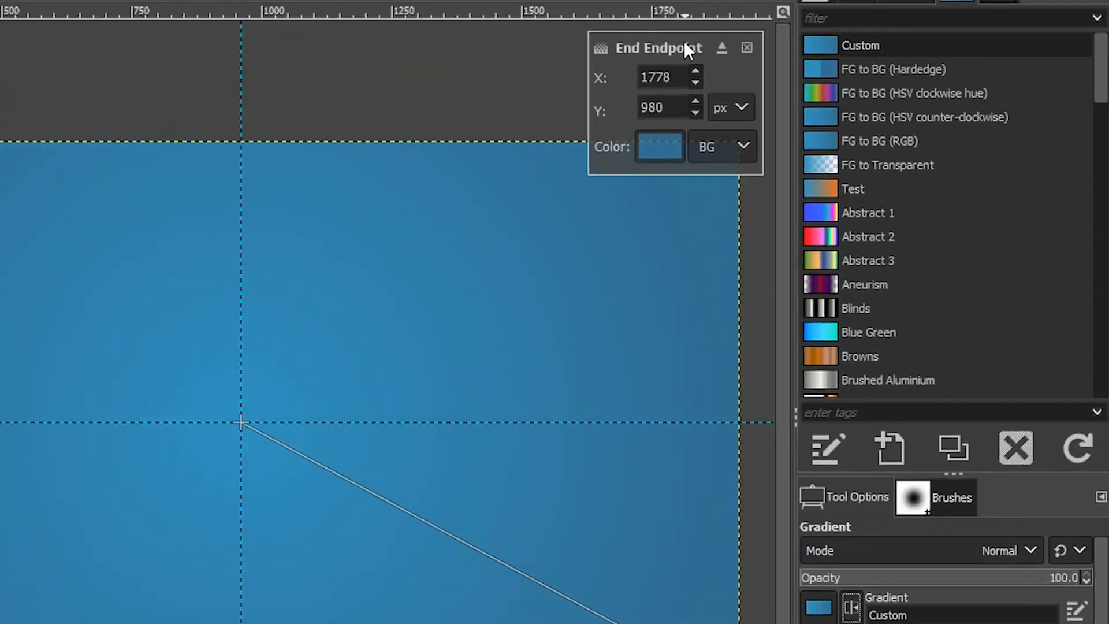
Apply the centred radial gradient to the background and hide the guides.
click(746, 48)
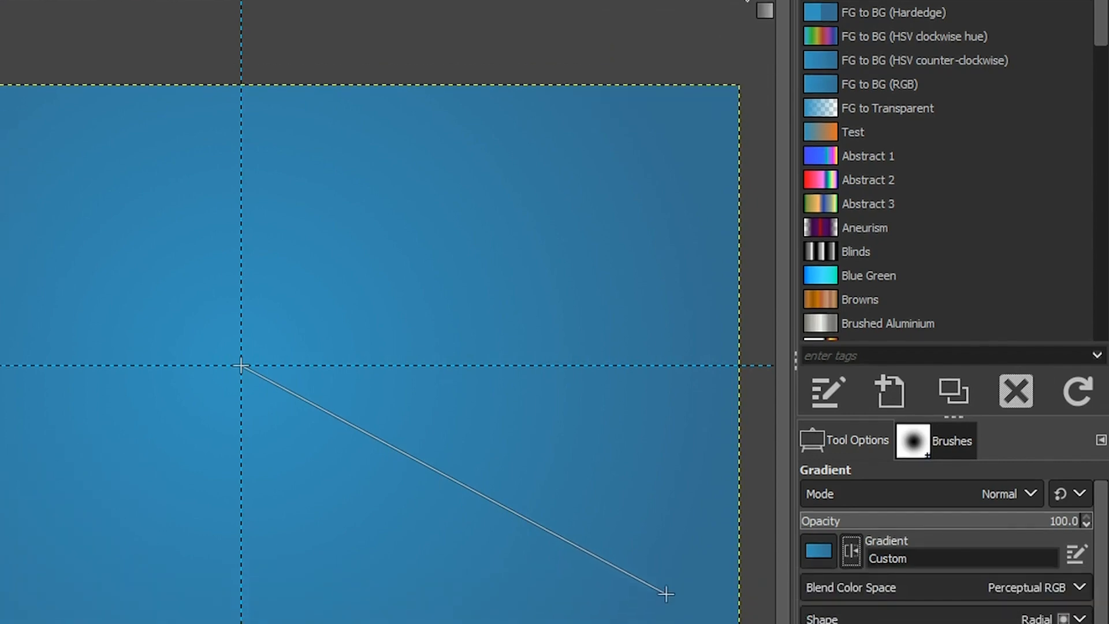
click(667, 524)
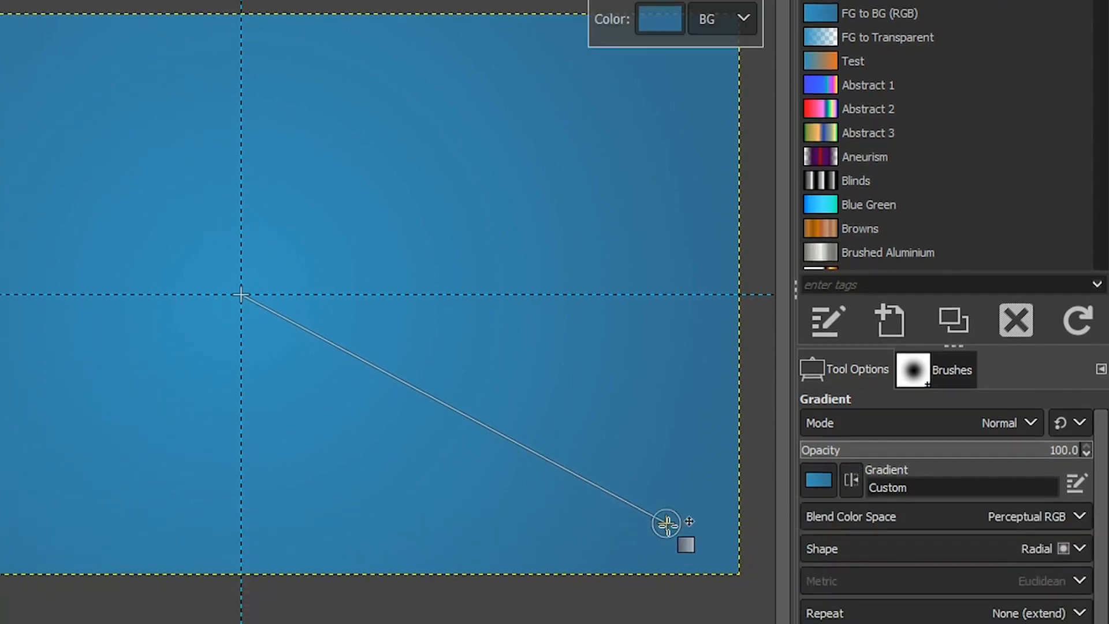
key(Return)
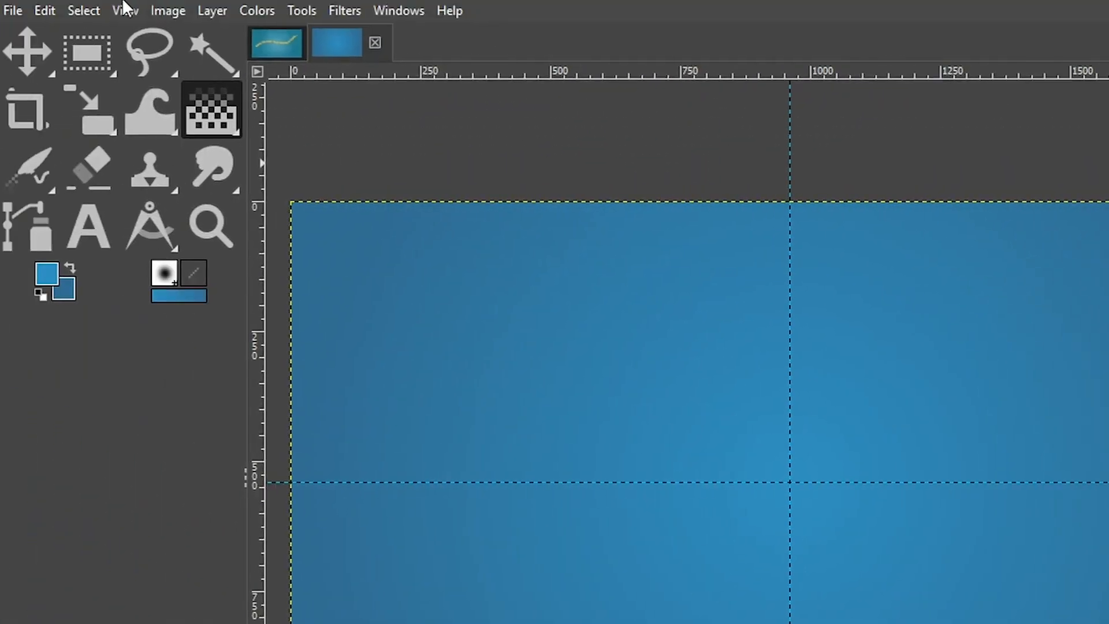
click(124, 11)
click(178, 413)
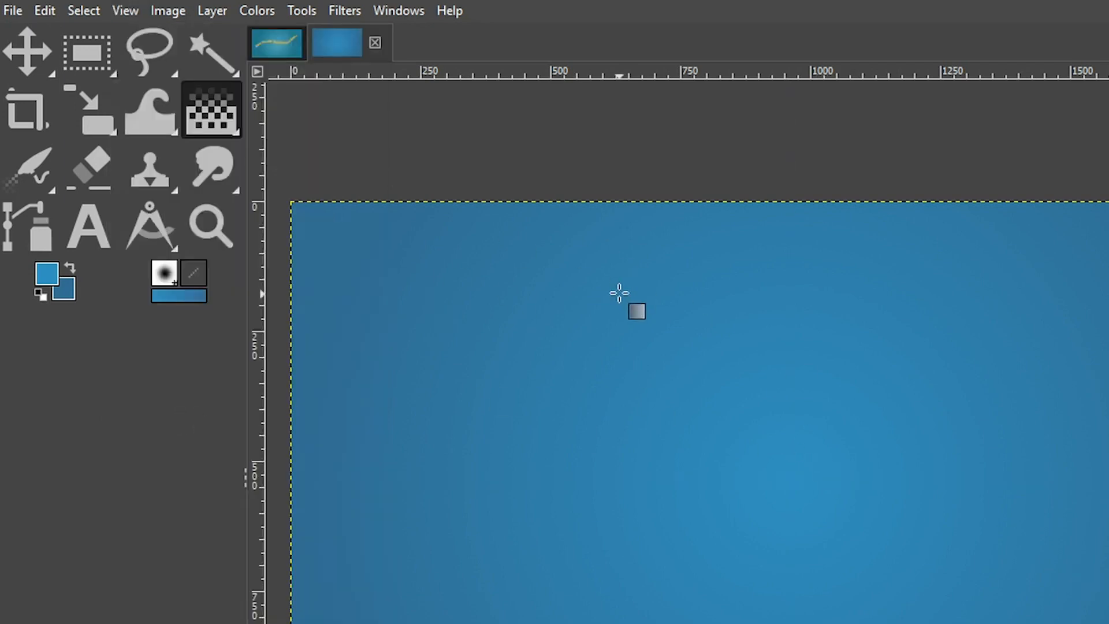
Set up the Text tool with the Montserrat Heavy font, a size of 100 px and the yellow-green colour c2d225.
click(81, 234)
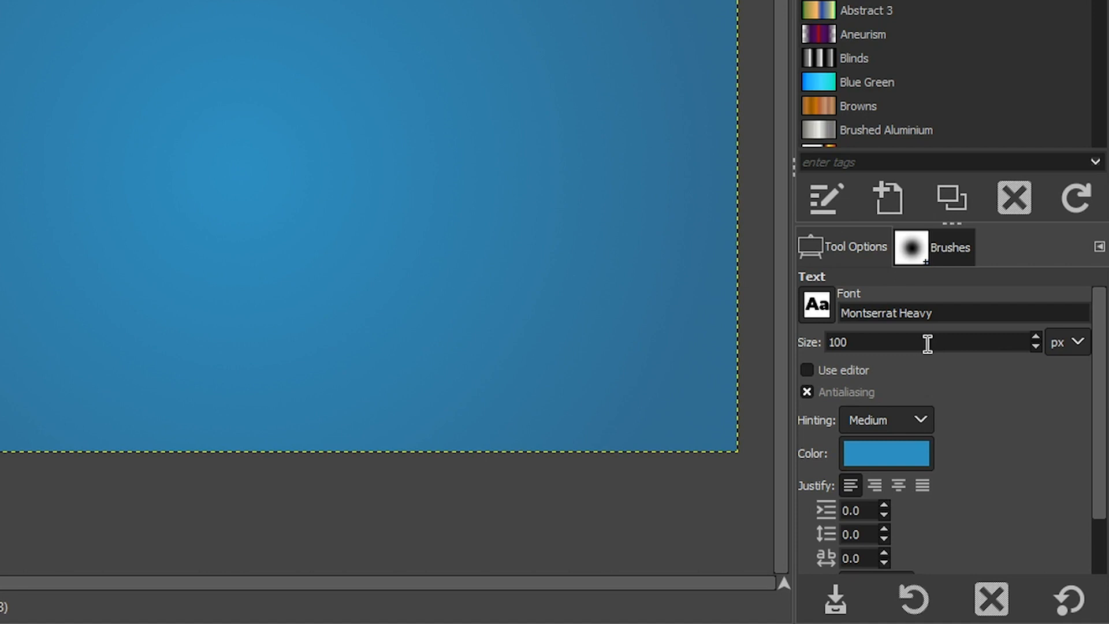
drag(941, 313, 846, 313)
click(962, 314)
click(882, 342)
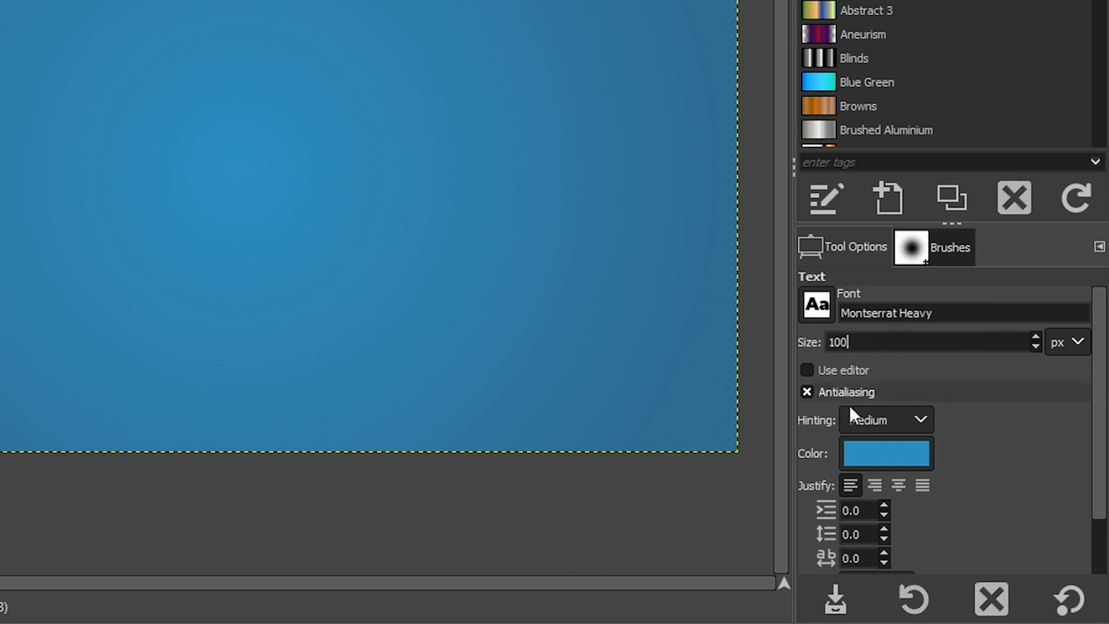
click(894, 455)
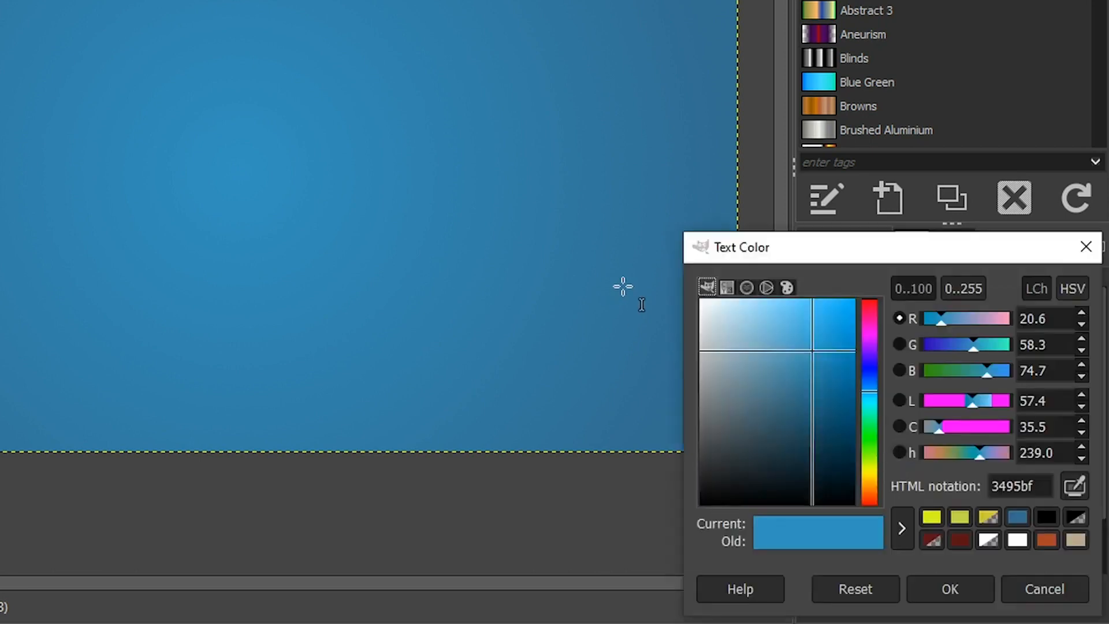
click(871, 465)
click(827, 339)
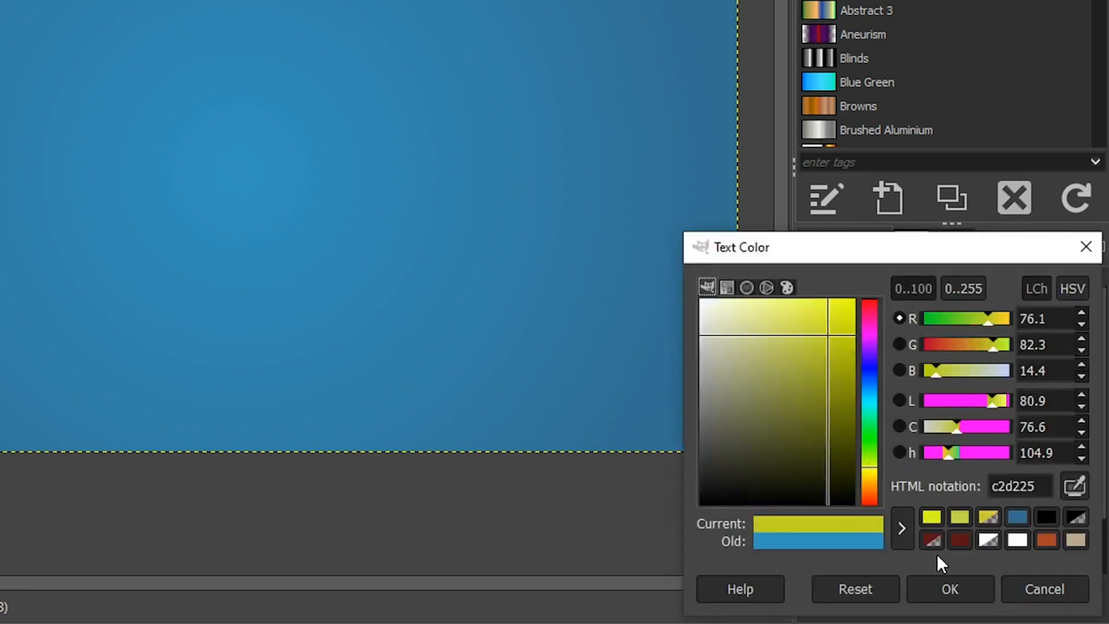
click(951, 582)
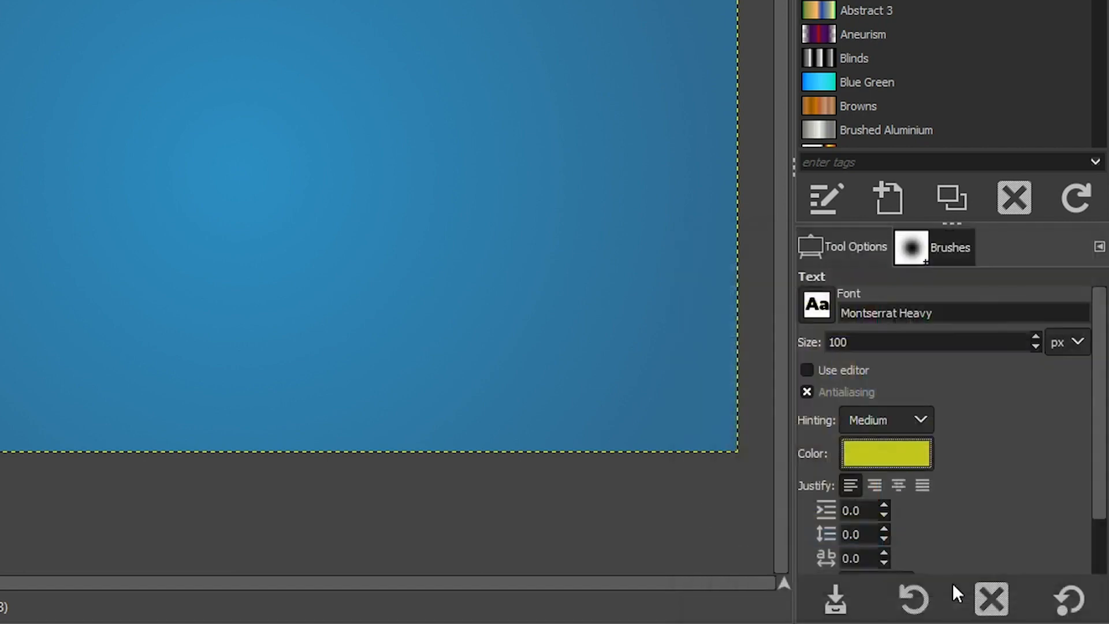
Add the text "How to add text along a path!" in the upper part of the canvas.
click(290, 178)
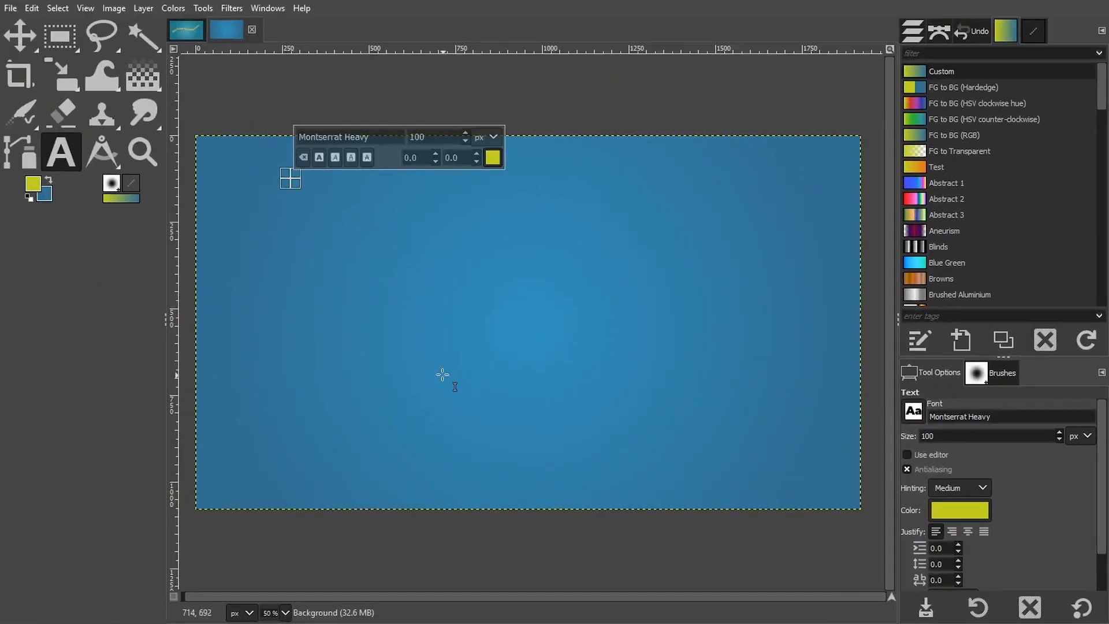
text(How)
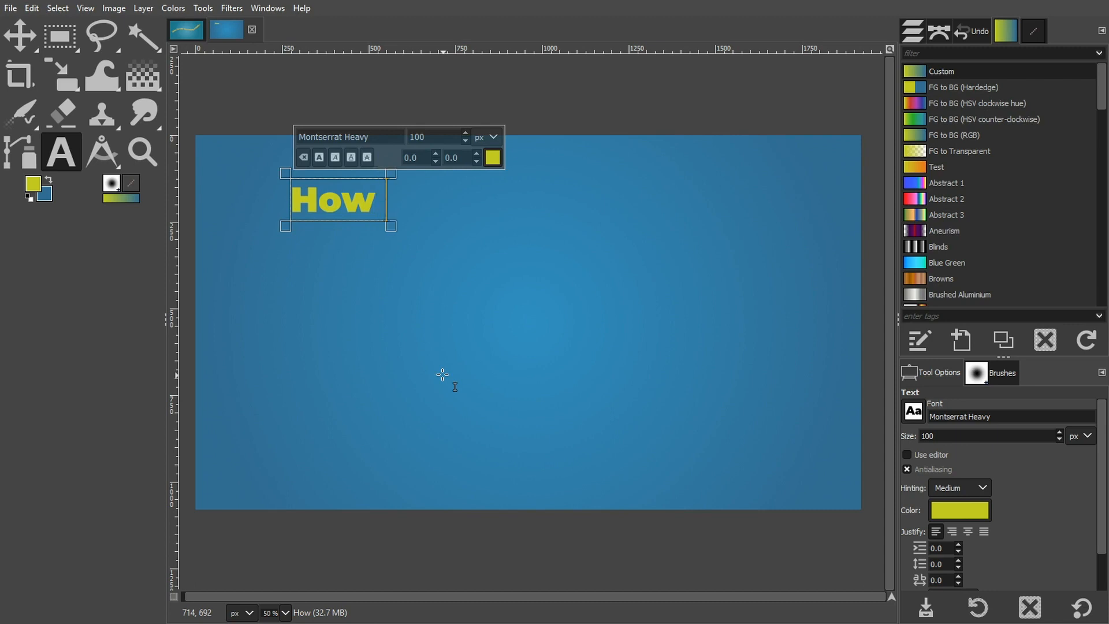
text( to add a)
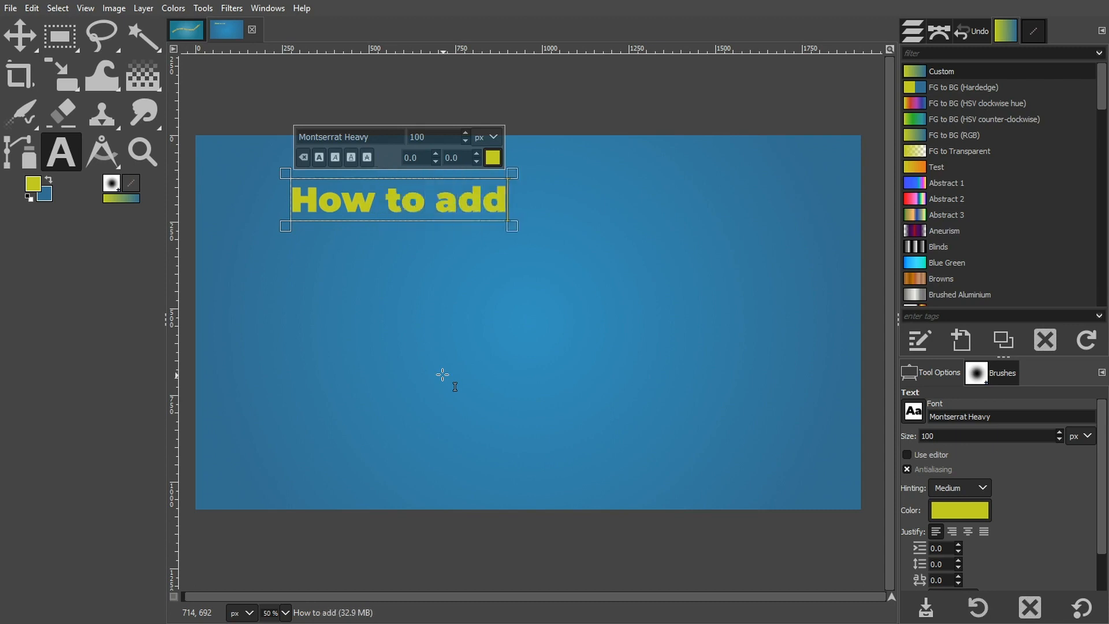
key(BackSpace)
key(BackSpace)
text(text alonga)
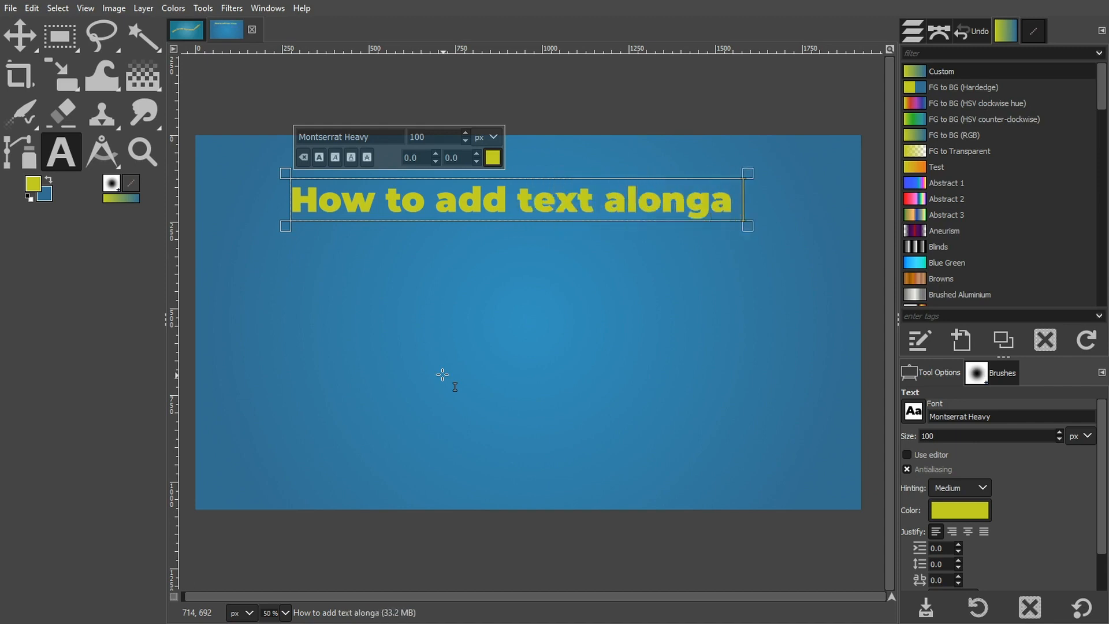
key(BackSpace)
text(a path!)
key(Escape)
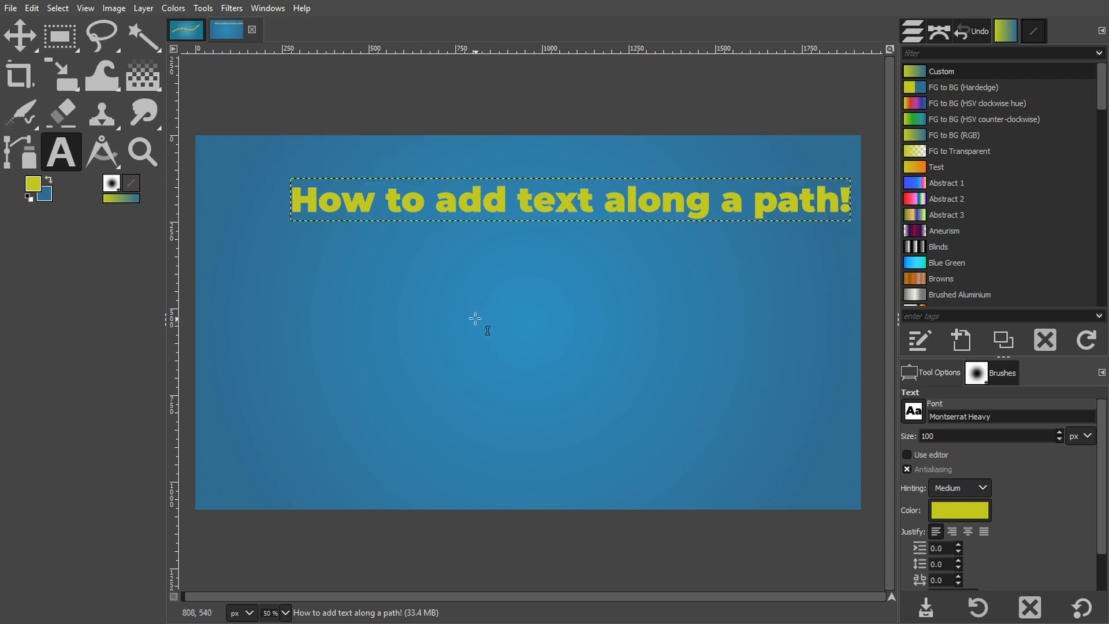
Move the text into the upper-left corner of the canvas and show the layer list.
key(m)
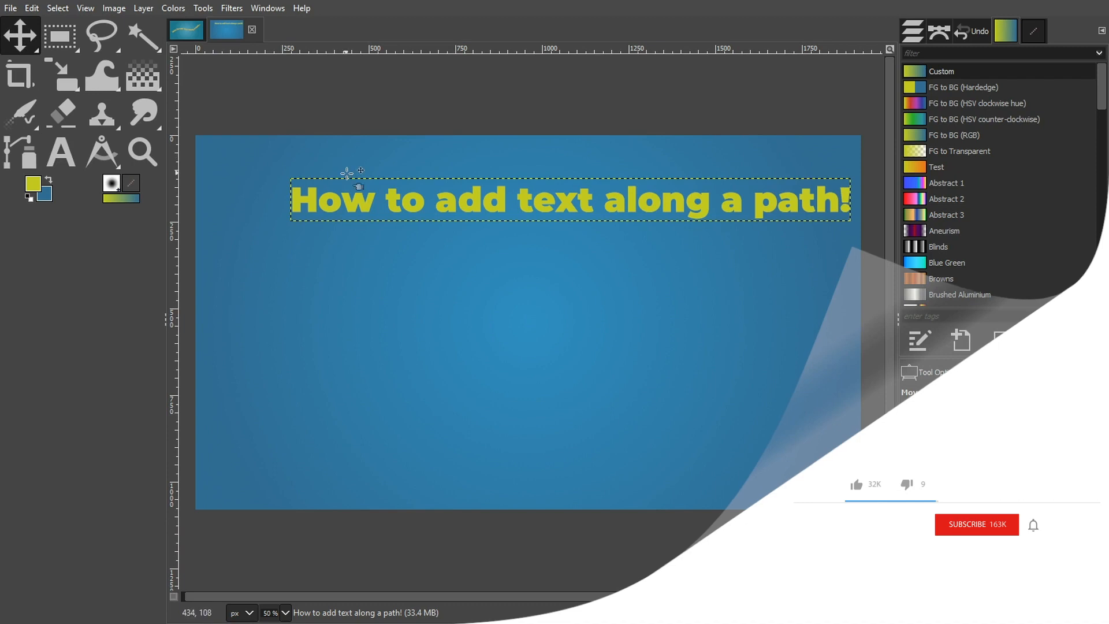
drag(369, 201, 283, 164)
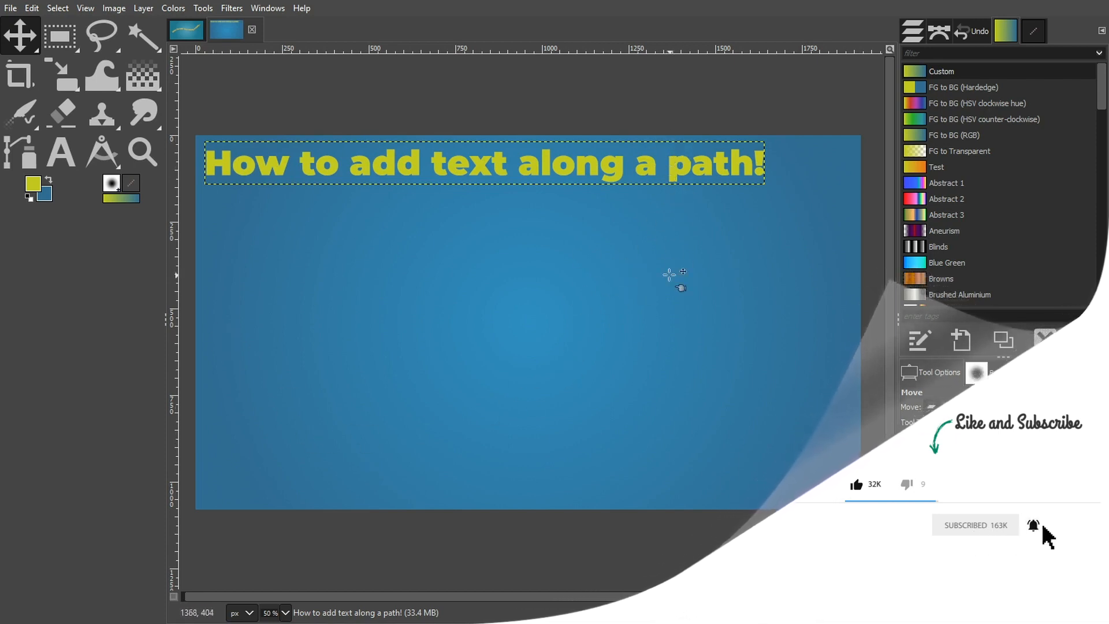
click(913, 30)
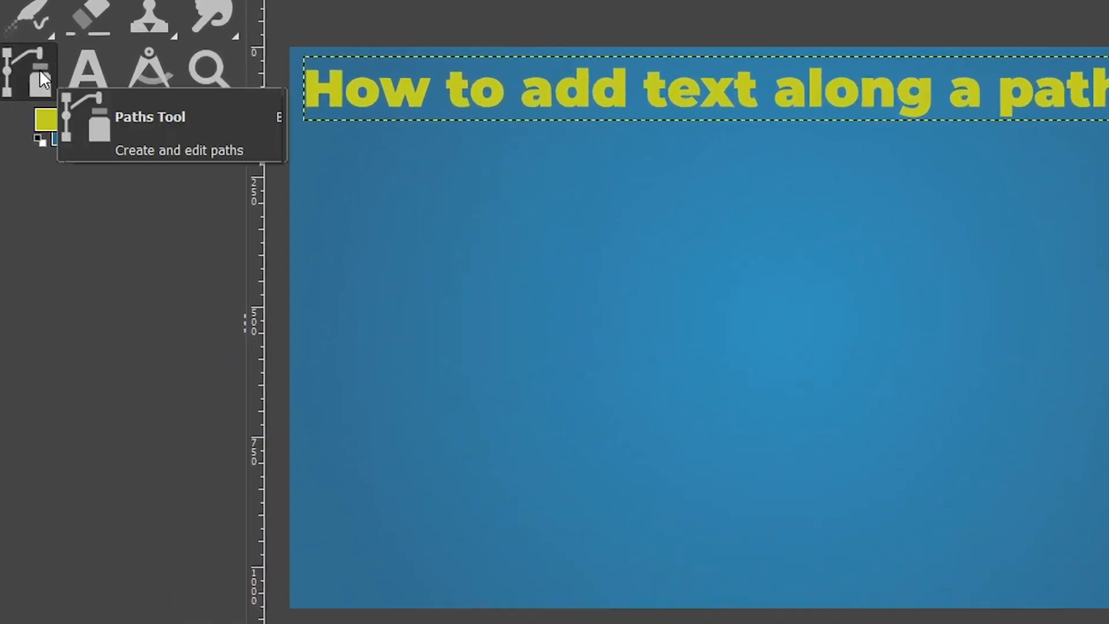
Draw a wavy four-point path with the Paths tool across the middle of the canvas below the text, rising towards its right end.
click(30, 140)
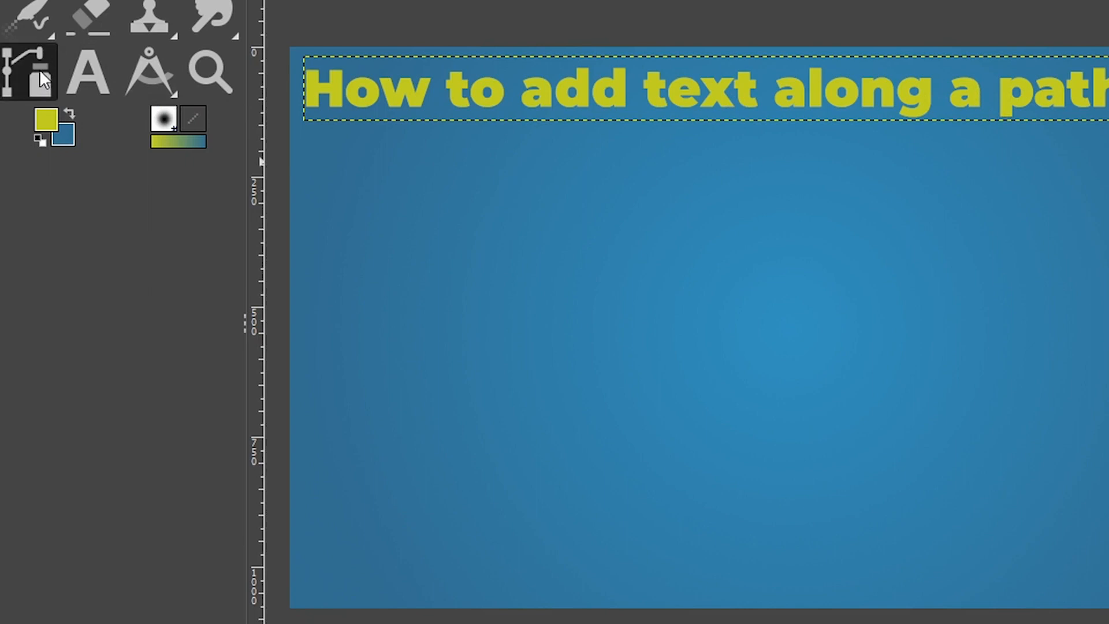
click(344, 357)
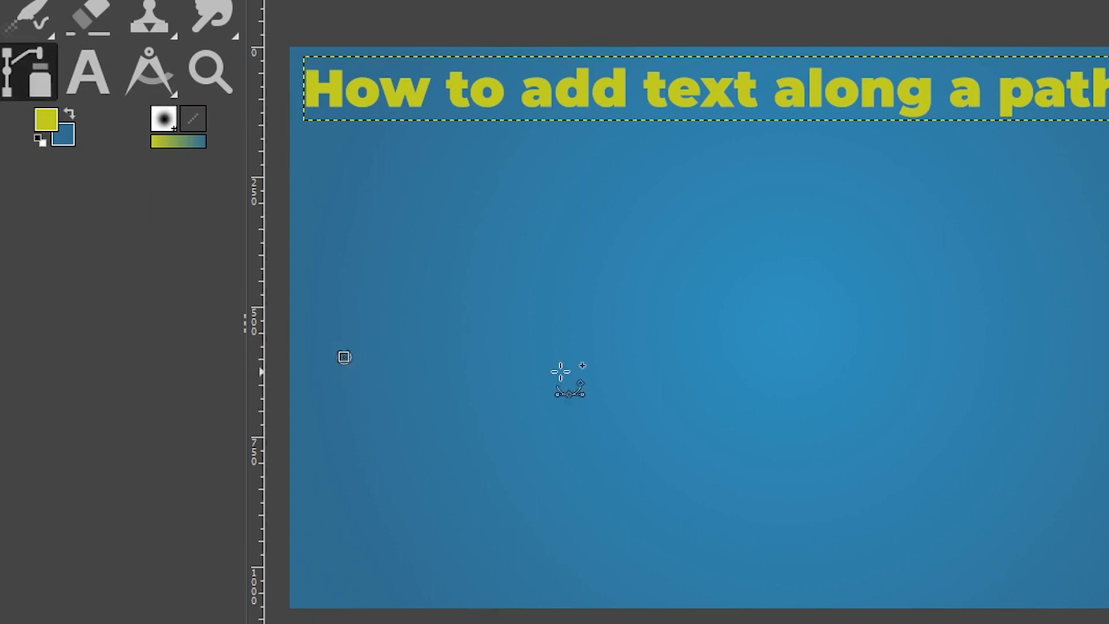
click(521, 342)
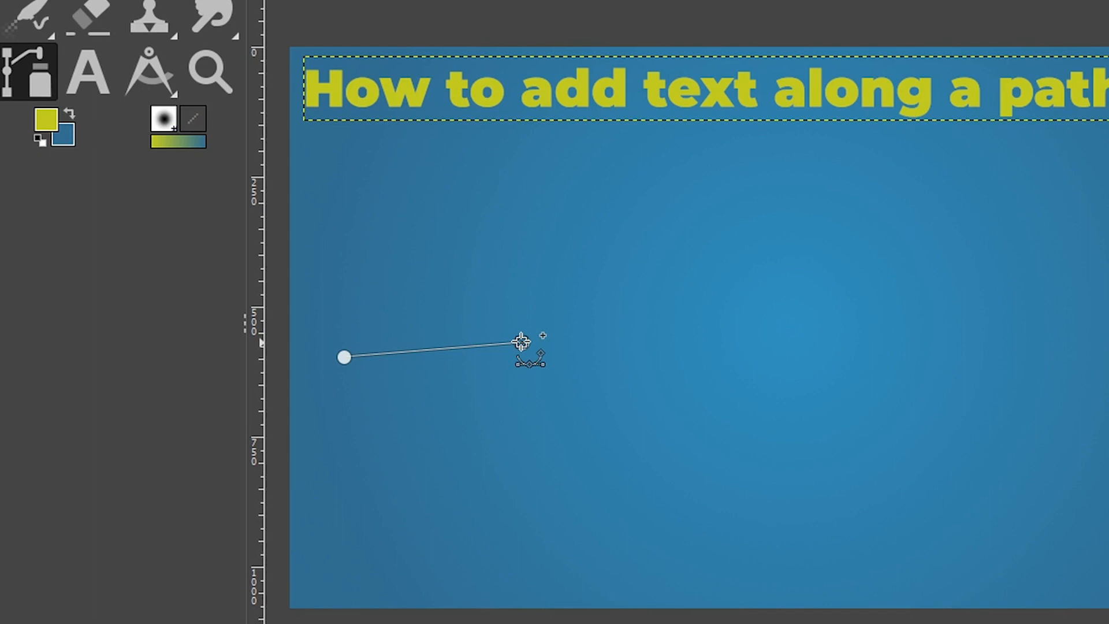
drag(521, 342, 606, 286)
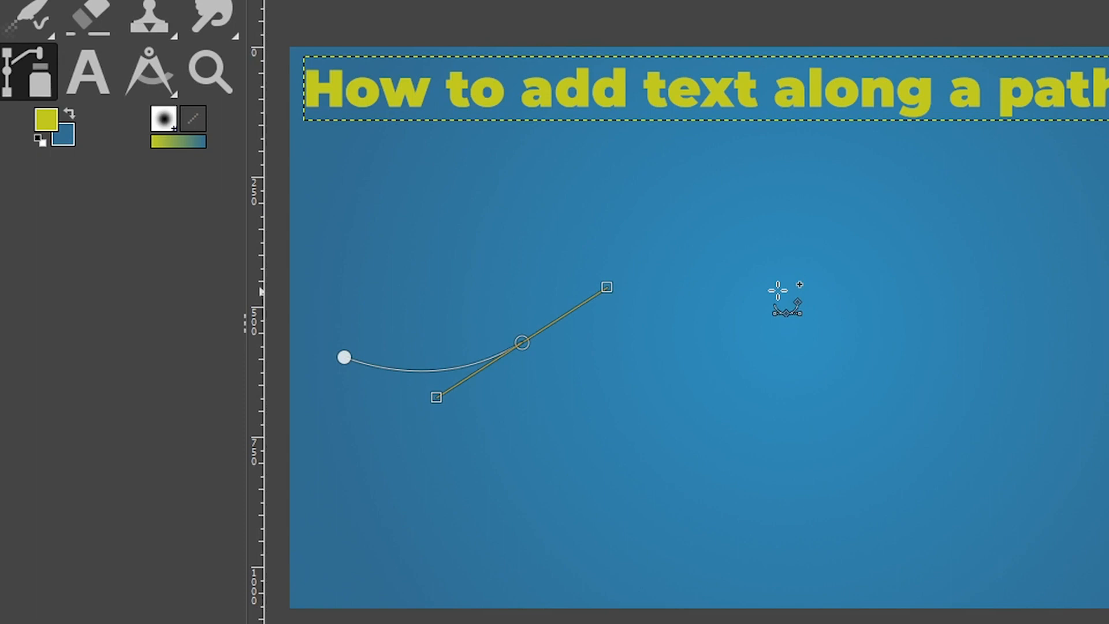
drag(778, 291, 891, 317)
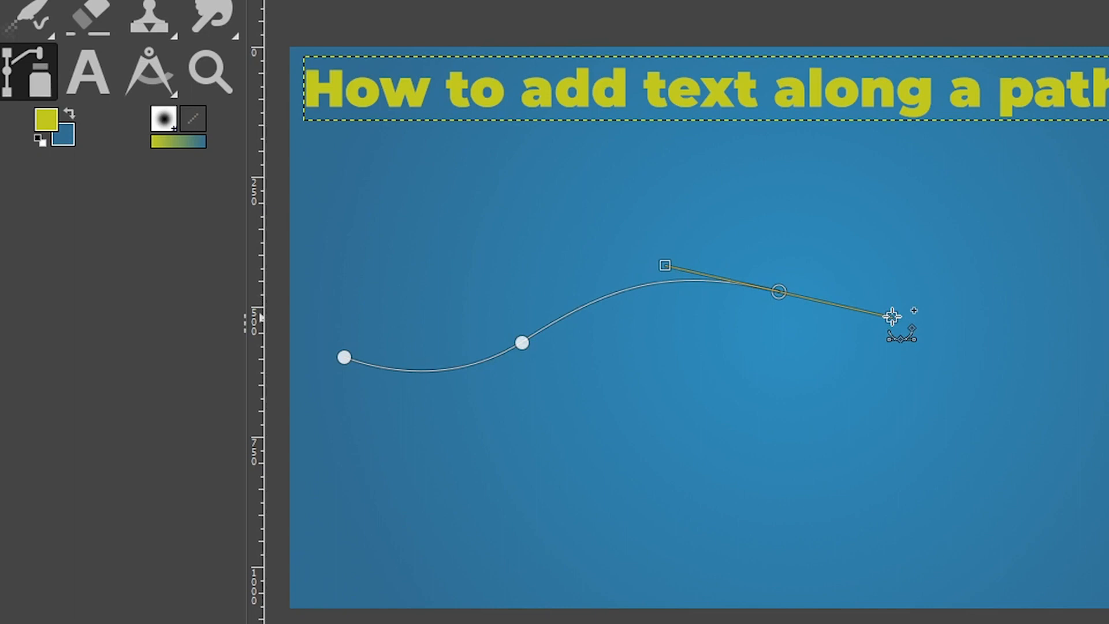
drag(949, 205, 1108, 2)
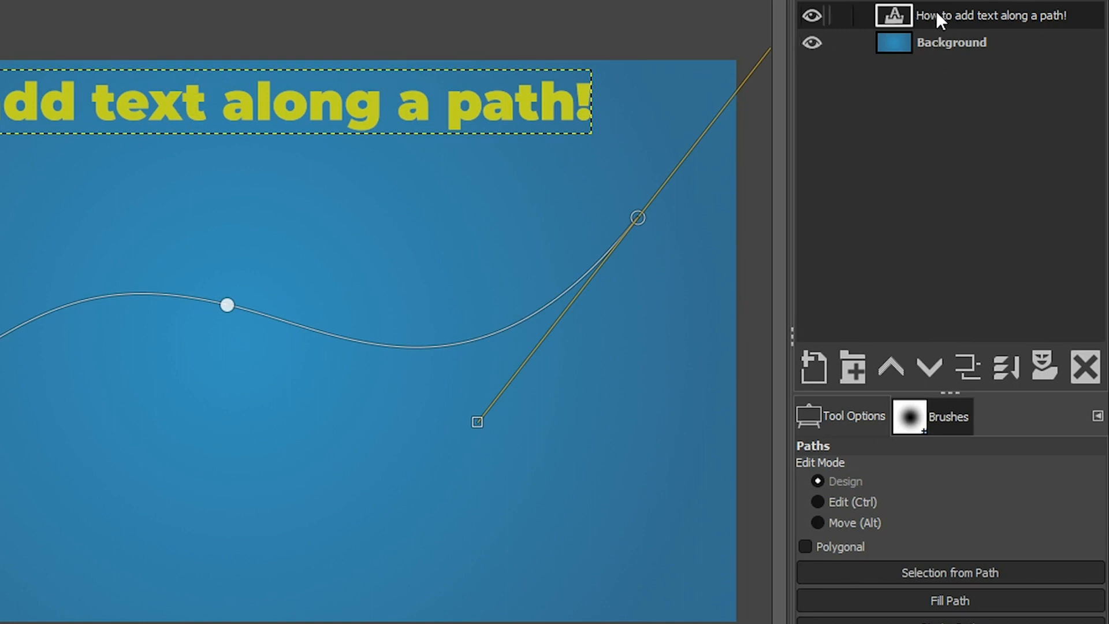
Apply Text along Path to the text layer using the wavy path, undoing any trial move of an outline node.
right_click(937, 16)
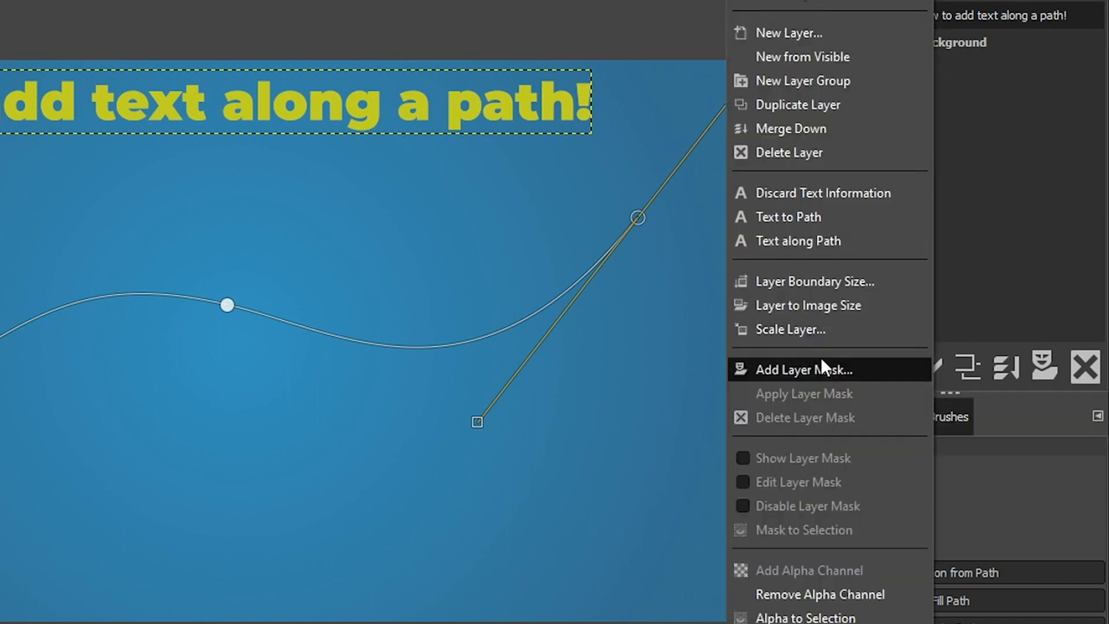
click(820, 240)
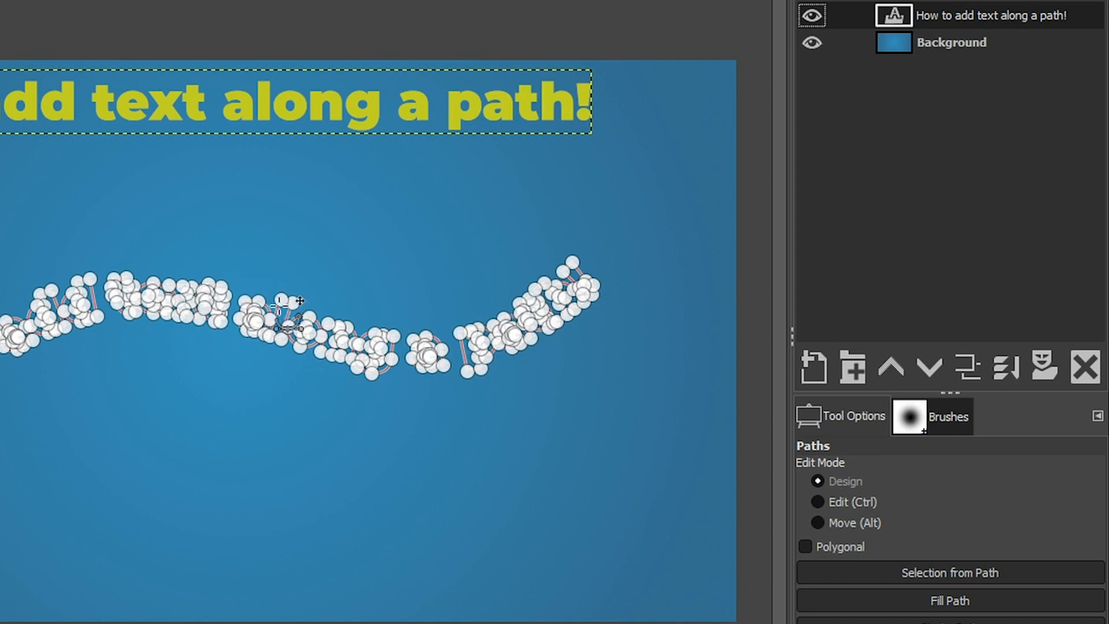
drag(283, 299, 273, 183)
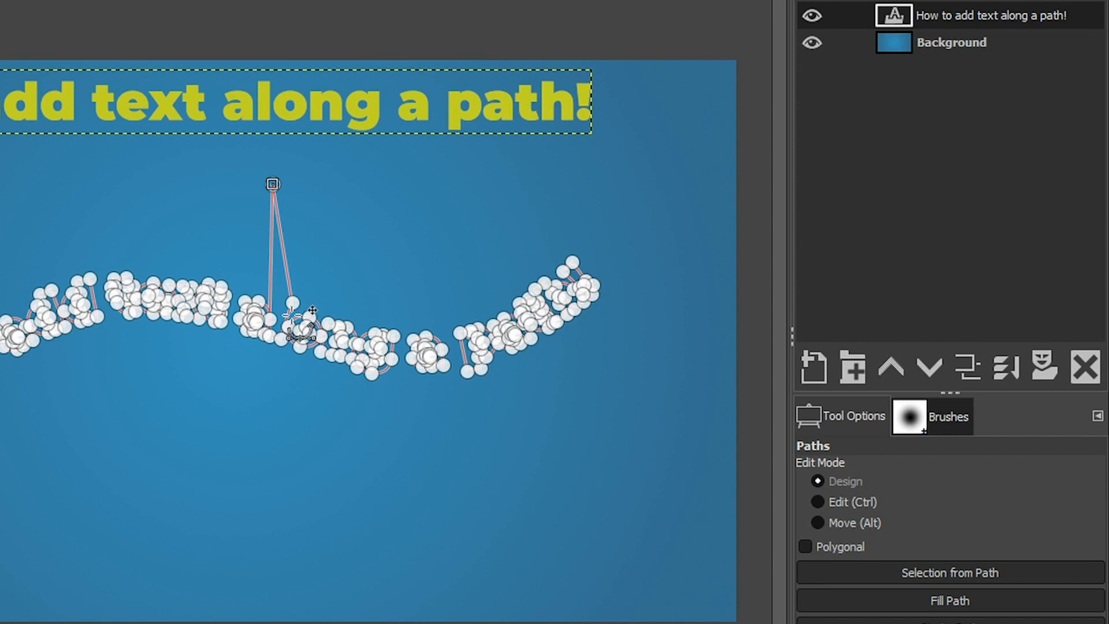
key(ctrl+z)
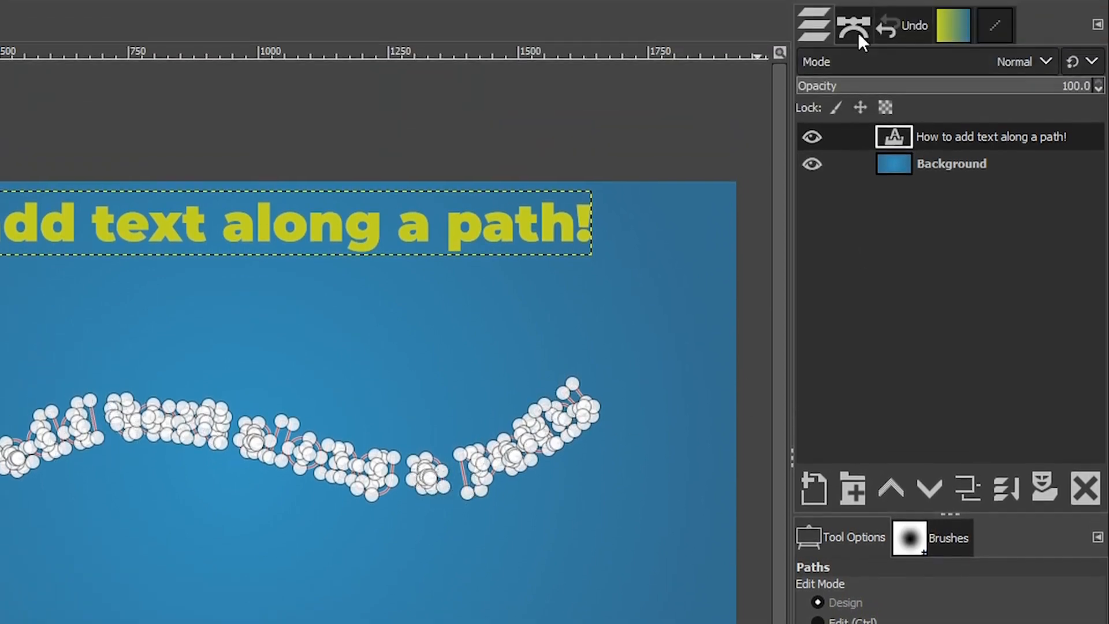
Open the list of paths and hide the text-shaped path "How to add text along a path!".
click(853, 26)
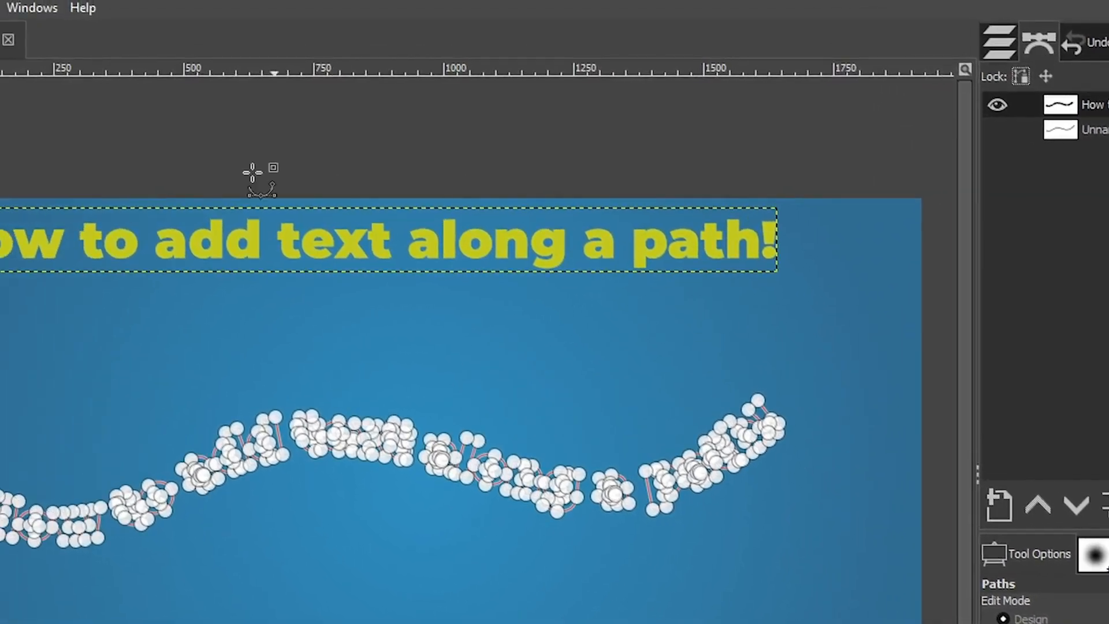
click(37, 9)
mouse_move(48, 58)
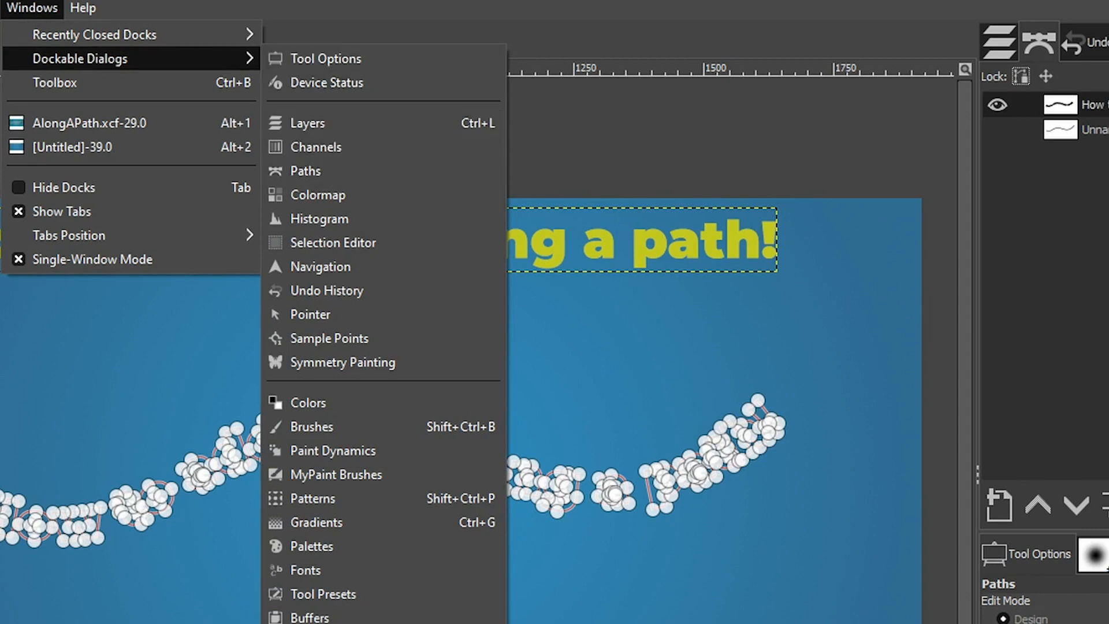
click(1013, 102)
click(1001, 108)
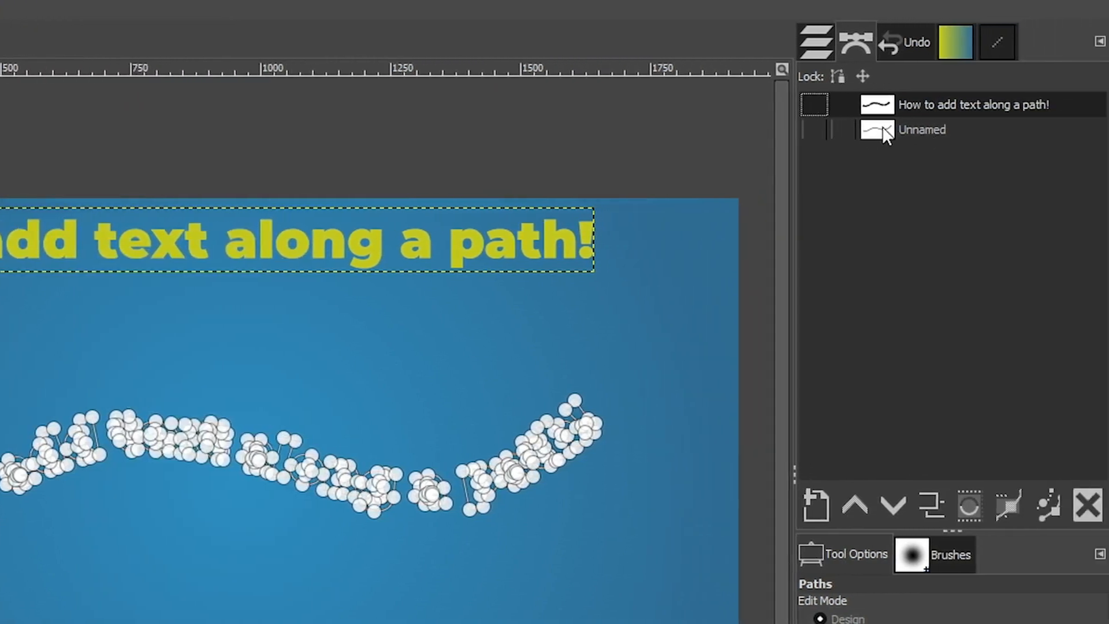
Inspect the original Unnamed curve and hide it again, making the text-shaped path active and visible.
click(815, 130)
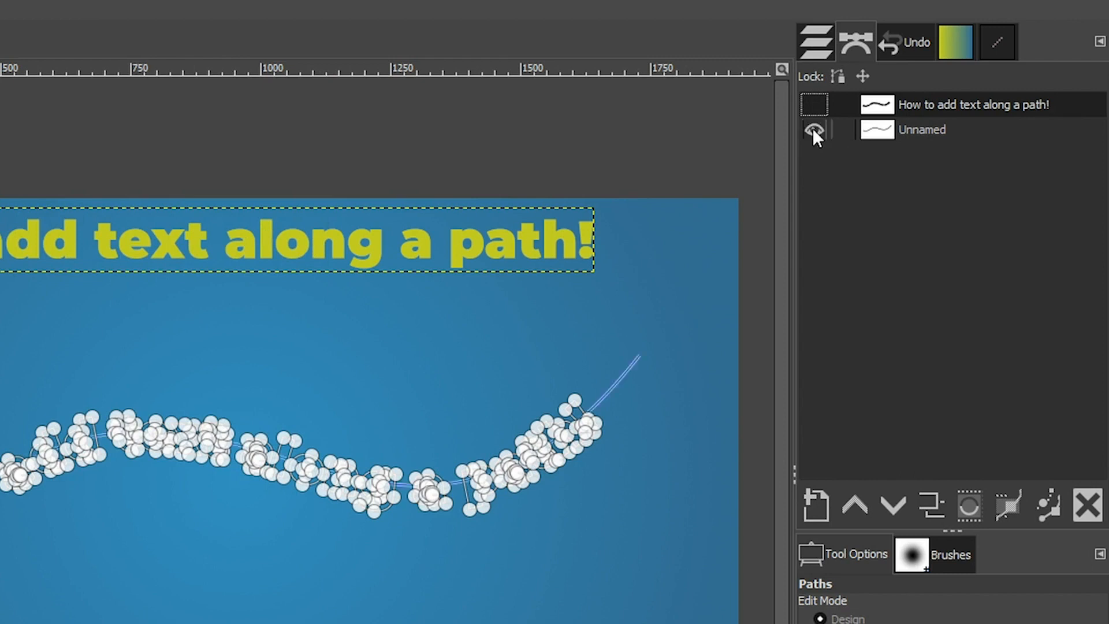
click(954, 134)
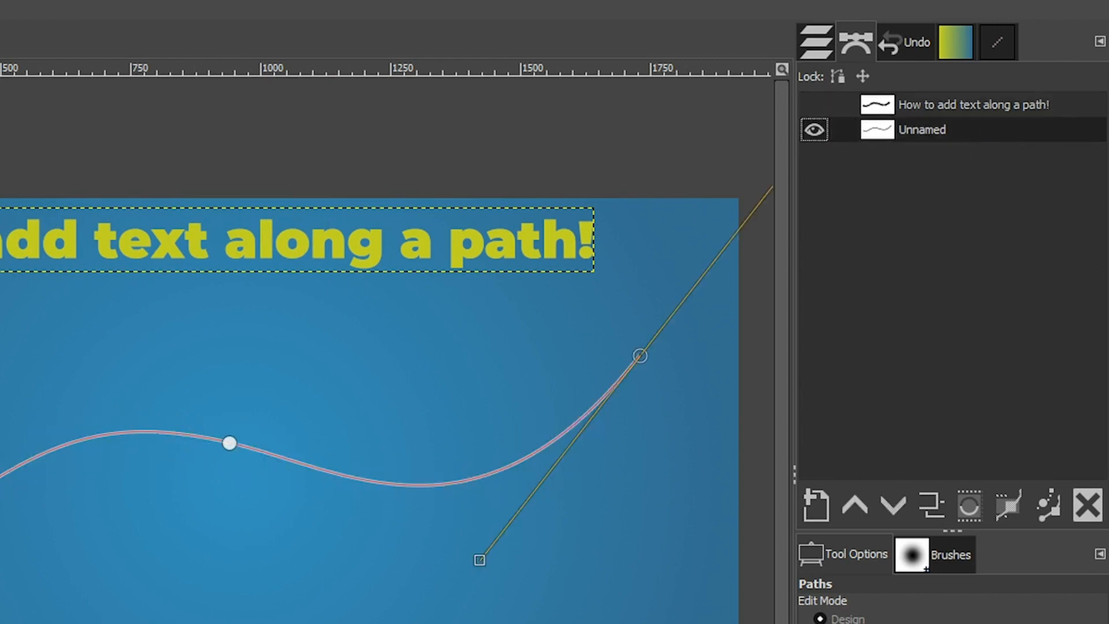
click(814, 131)
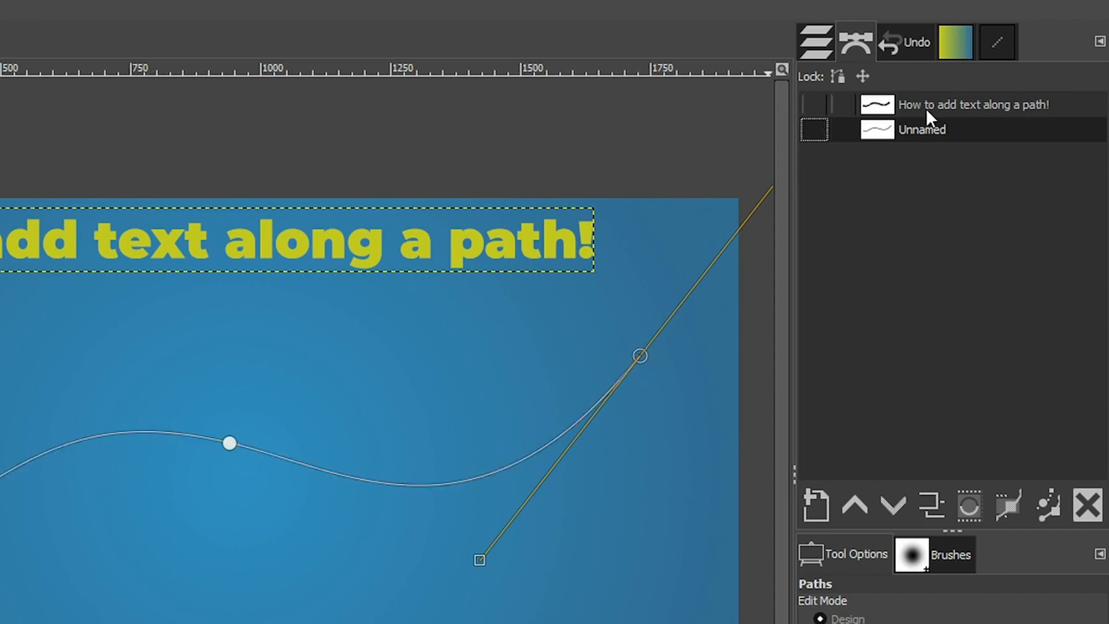
click(926, 109)
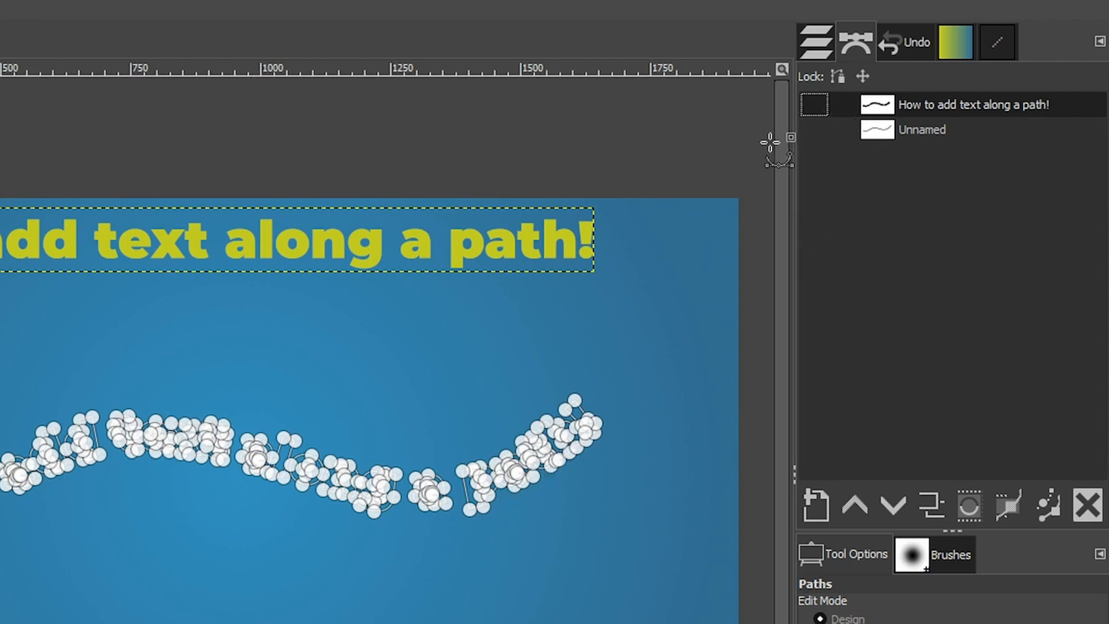
click(809, 104)
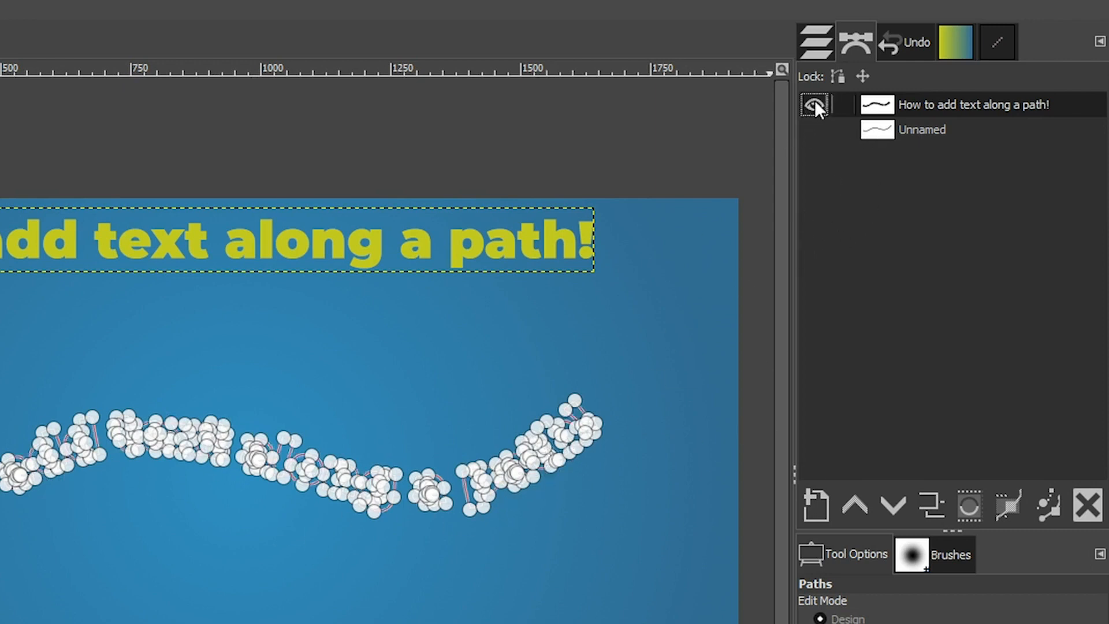
Create a new 1920 x 1080 px layer named "Text Path" filled with Transparency.
click(824, 42)
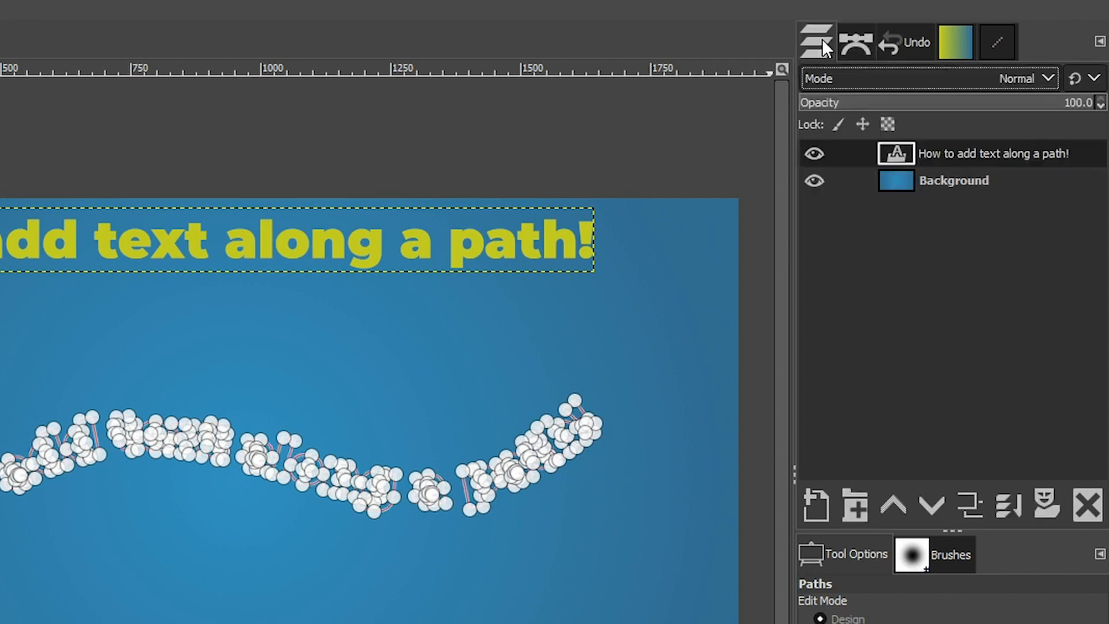
click(820, 499)
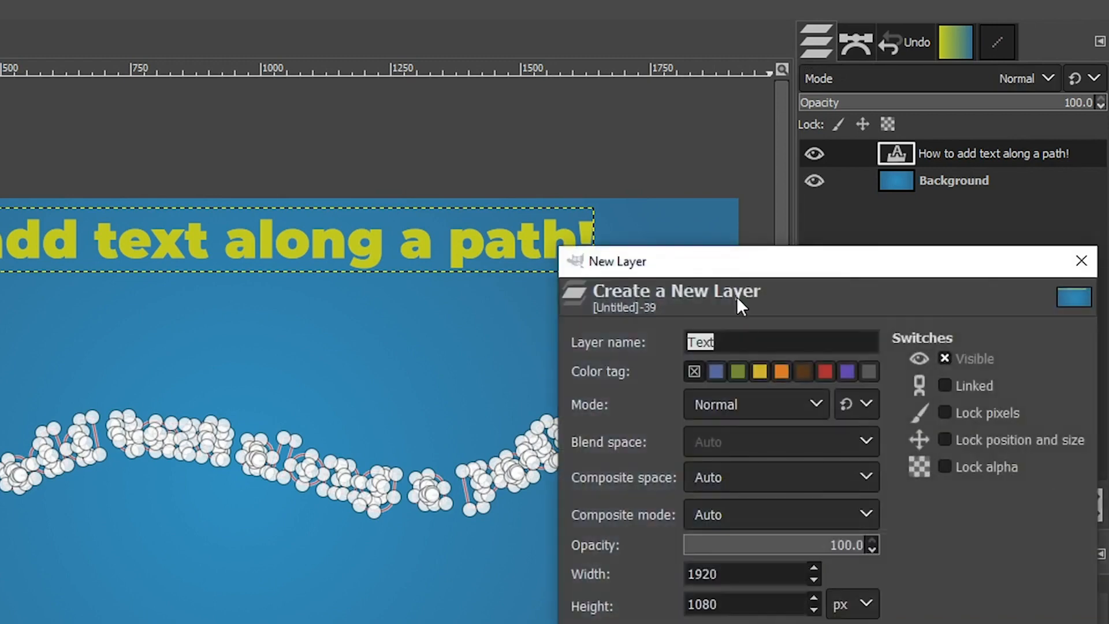
text(Tex)
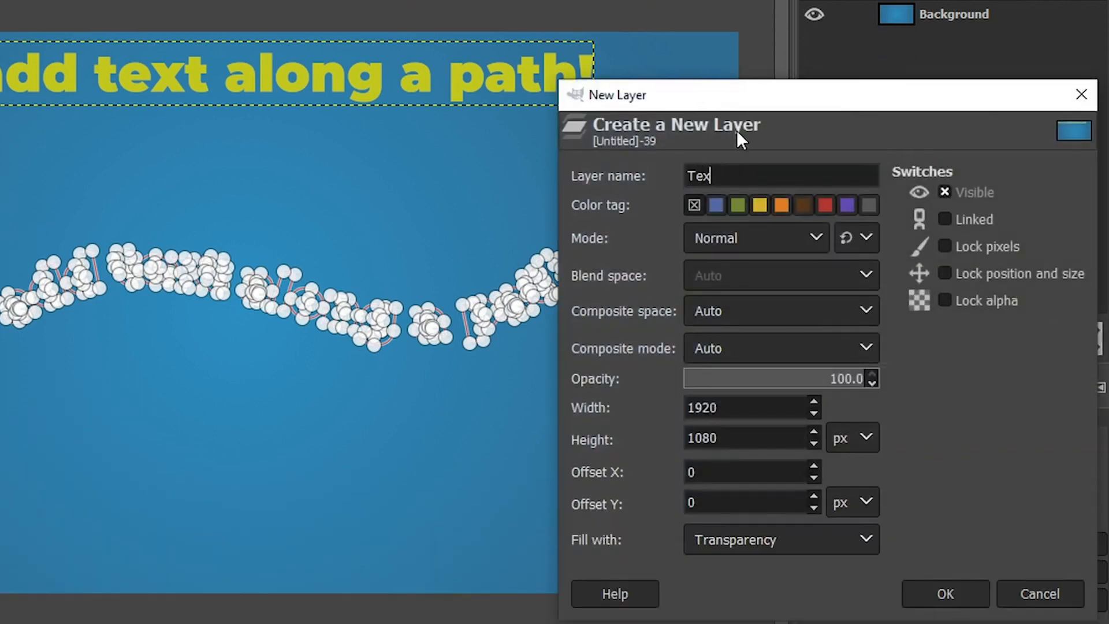
text(t Path)
click(754, 540)
click(753, 538)
click(934, 593)
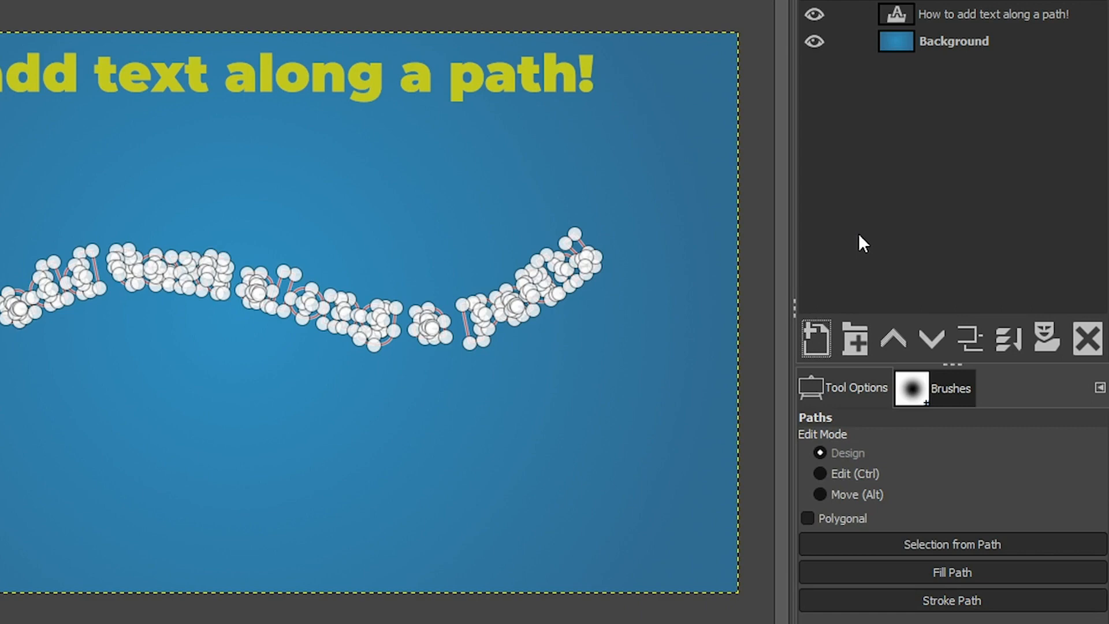
Make a selection from the text-shaped path and fill it with the yellow-green foreground colour using Bucket Fill.
click(950, 546)
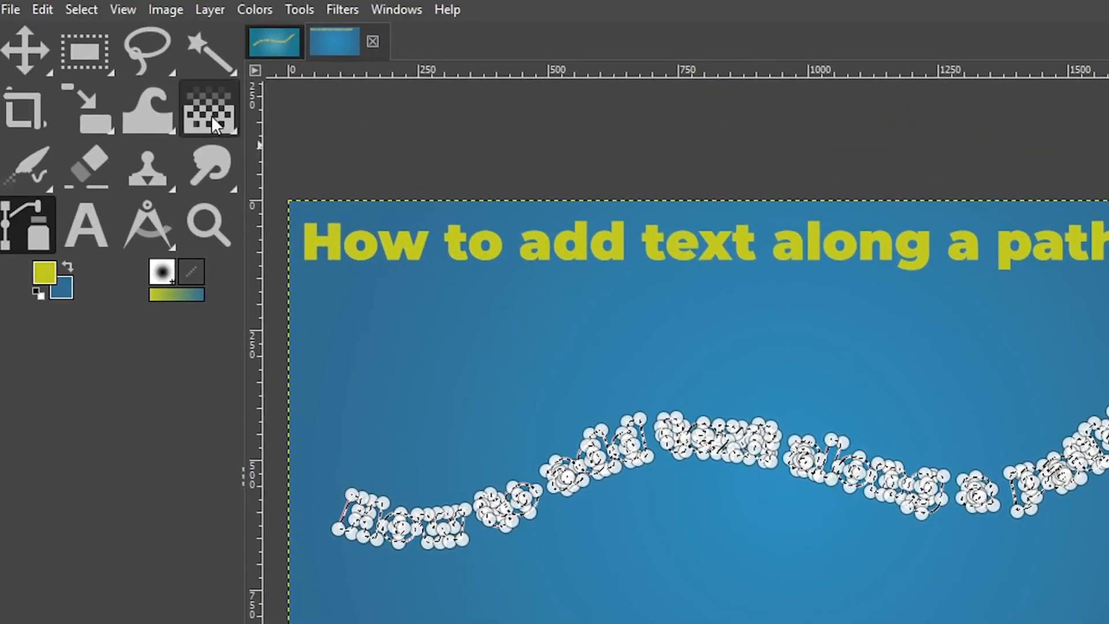
click(210, 115)
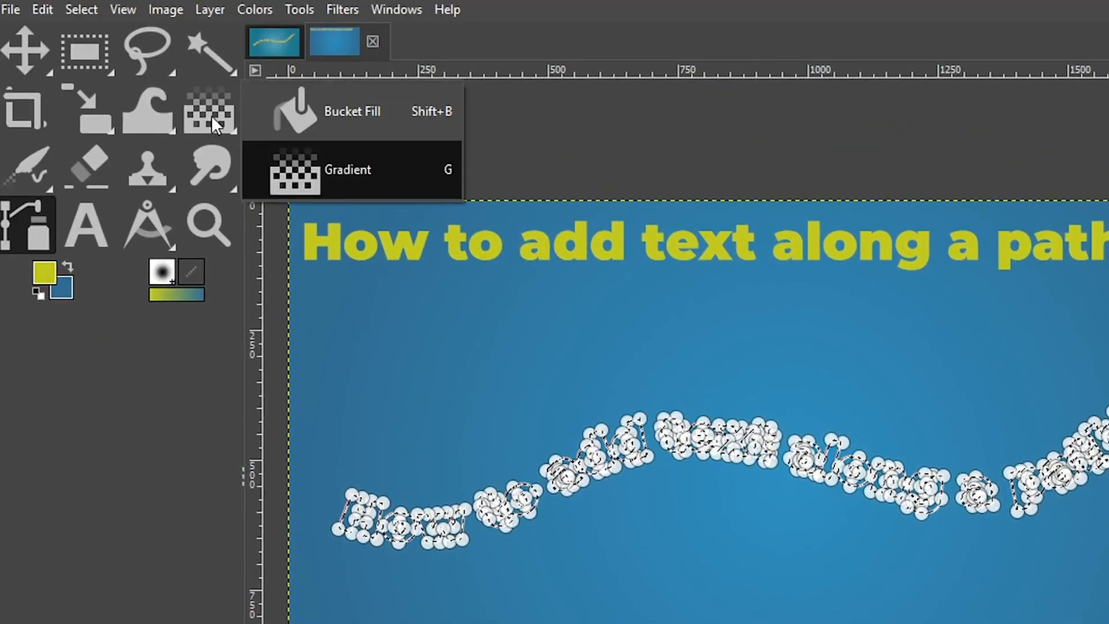
click(335, 111)
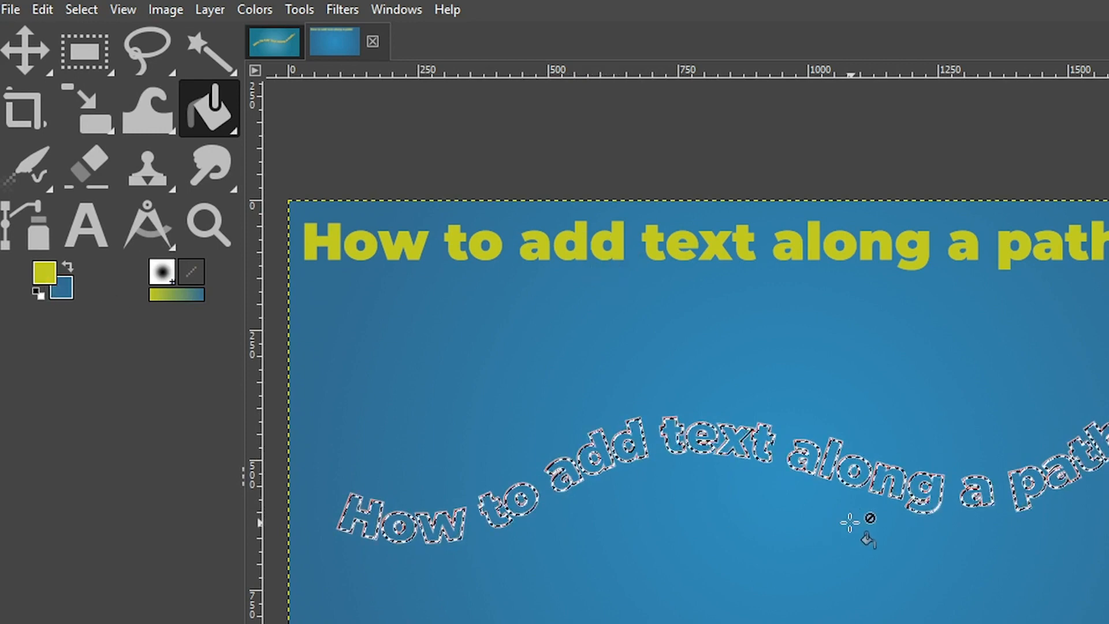
click(838, 457)
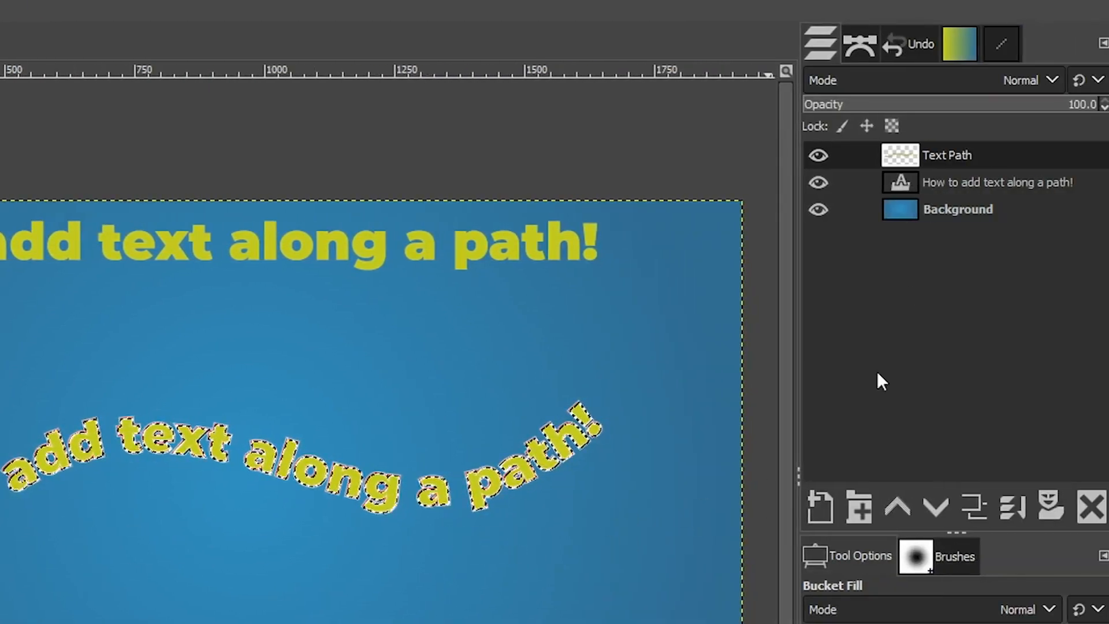
Hide the text-shaped path, return to the layer list and clear the selection around the curved text.
click(856, 41)
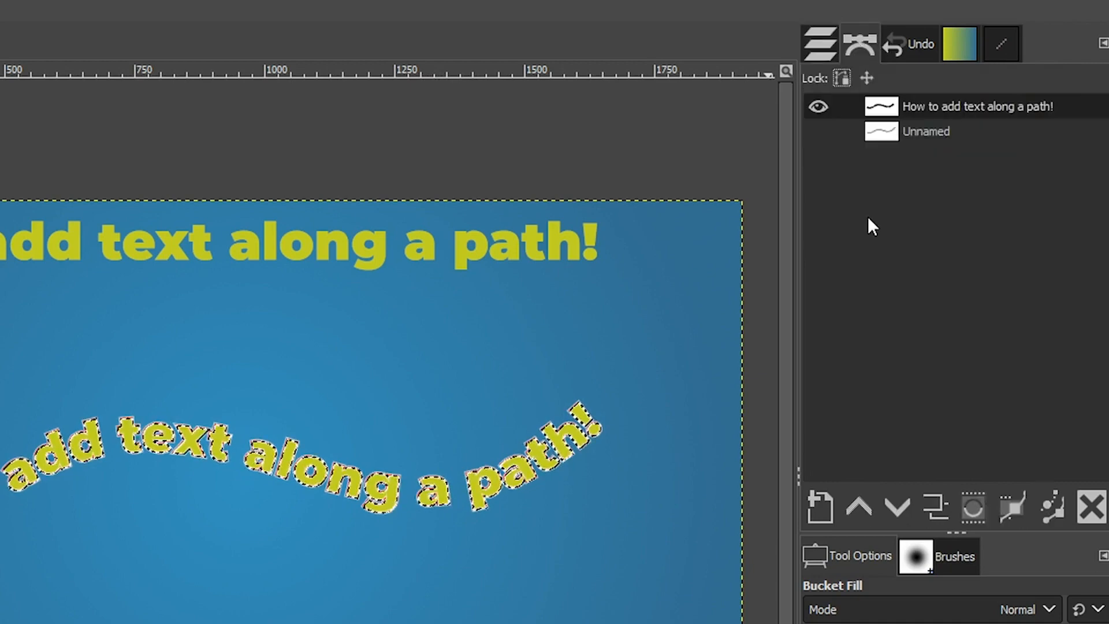
click(817, 107)
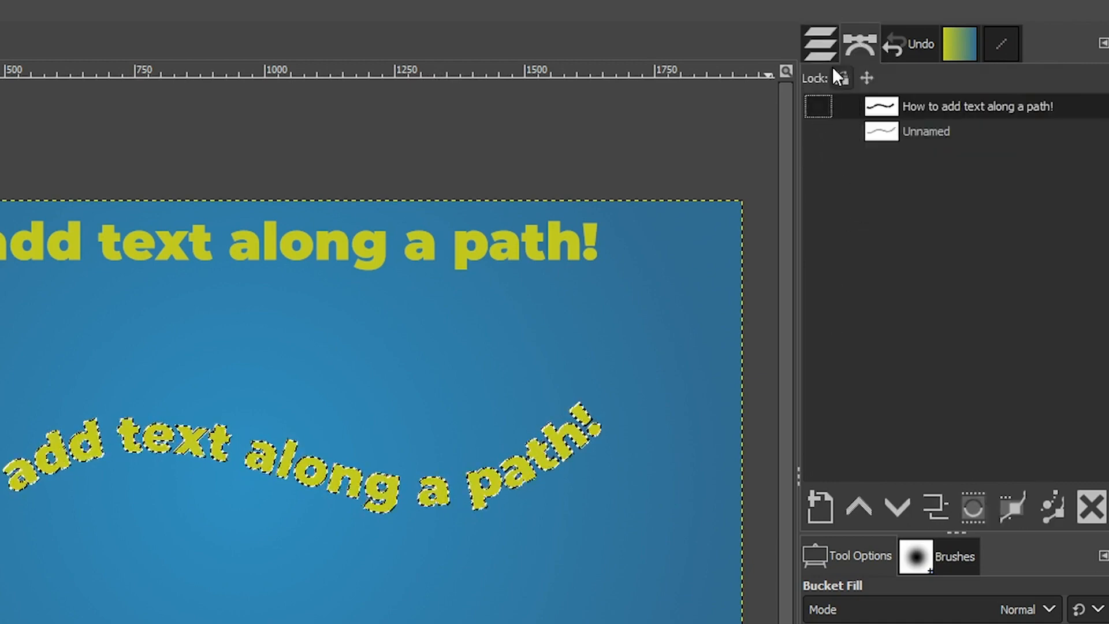
click(828, 50)
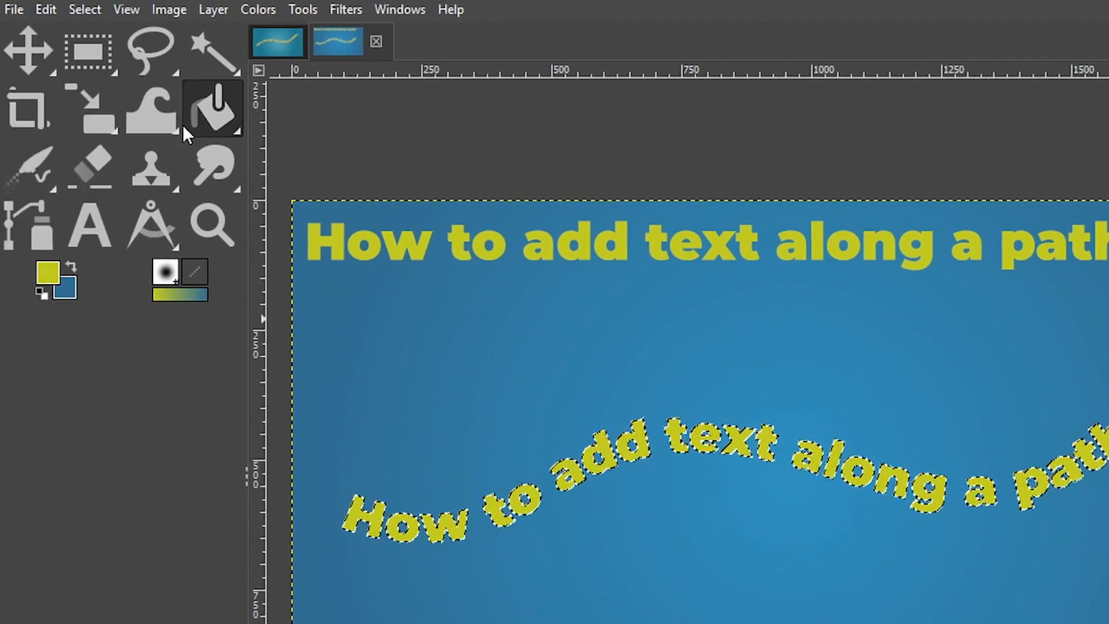
click(86, 12)
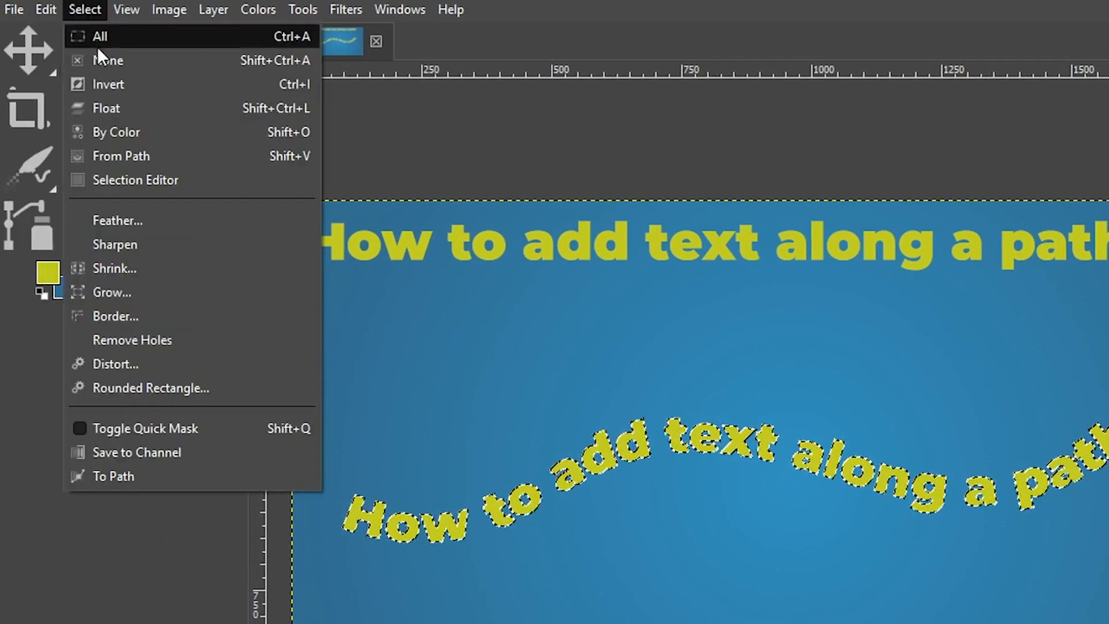
click(99, 61)
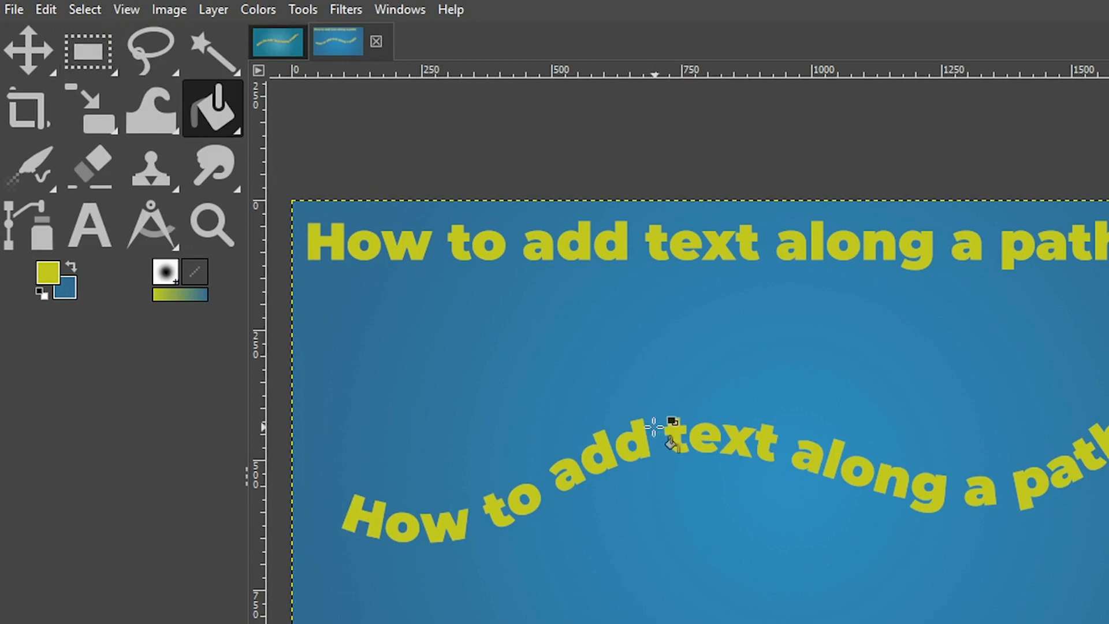